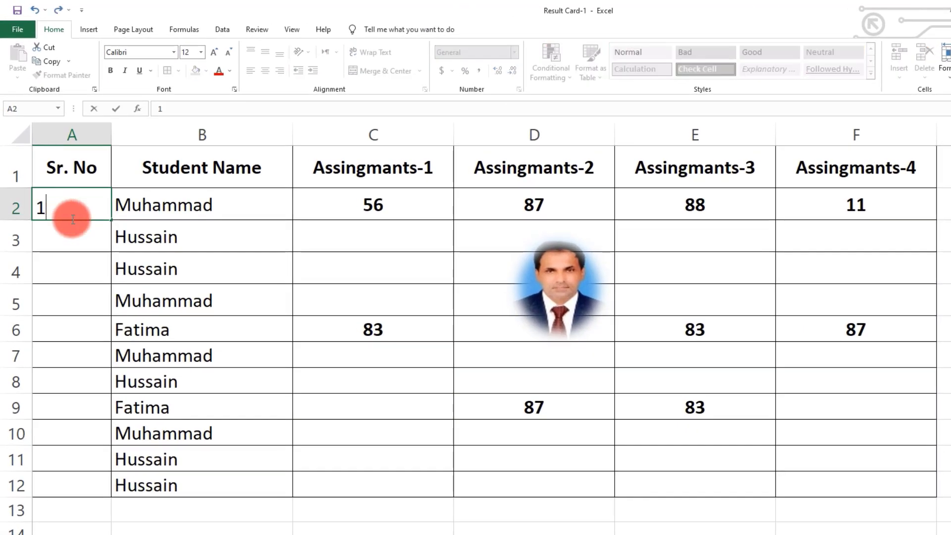
Enter 1 in A2 and fill it down to A12 for serial numbers 1 through 11
left_click(143, 270)
left_click(81, 194)
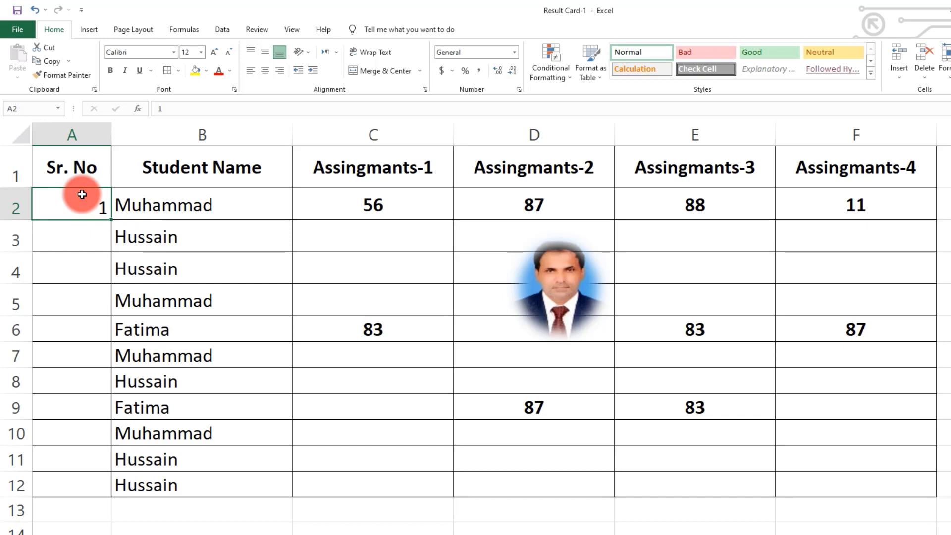
scroll(346, 526, "up", 3)
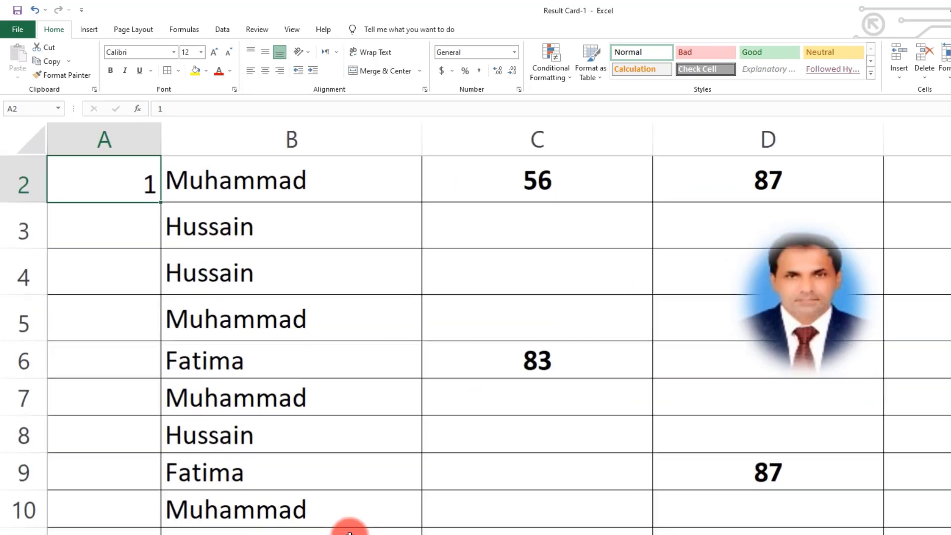
scroll(170, 221, "up", 1)
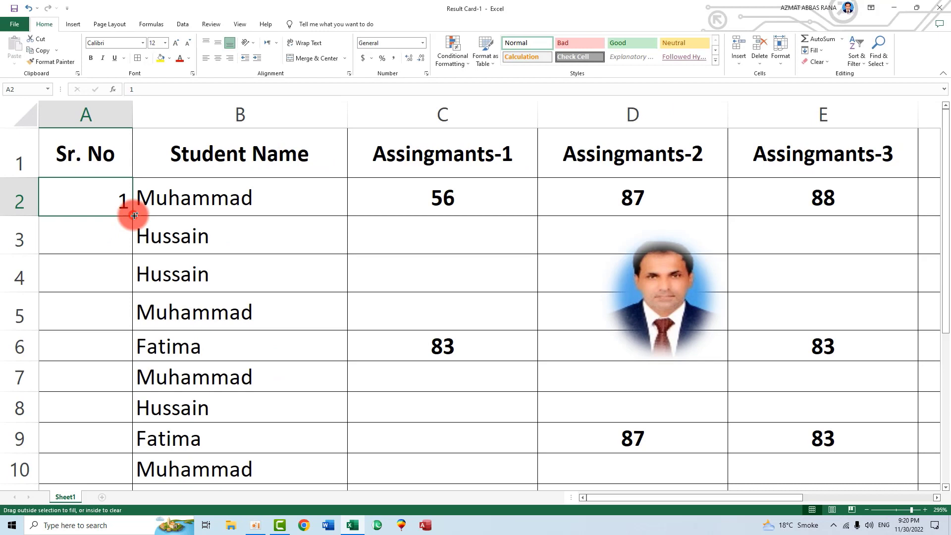
left_click_drag(134, 215, 139, 452)
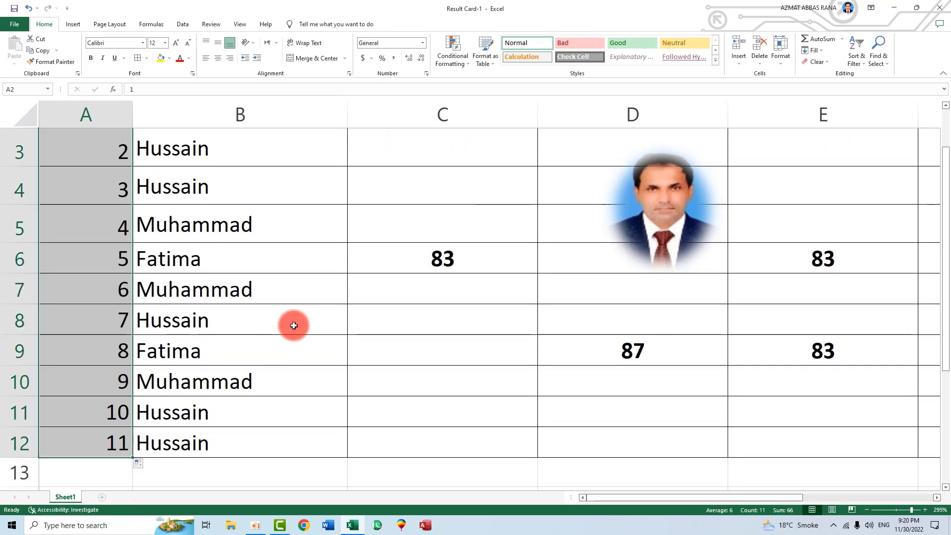
Centre-align the serial numbers in A2:A12
left_click(217, 58)
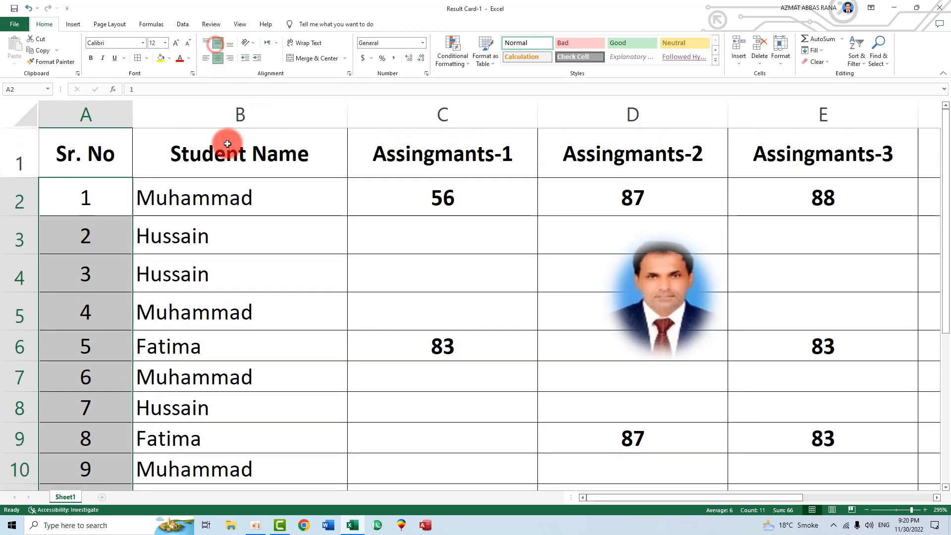
left_click(300, 282)
scroll(300, 283, "down", 4, "ctrl")
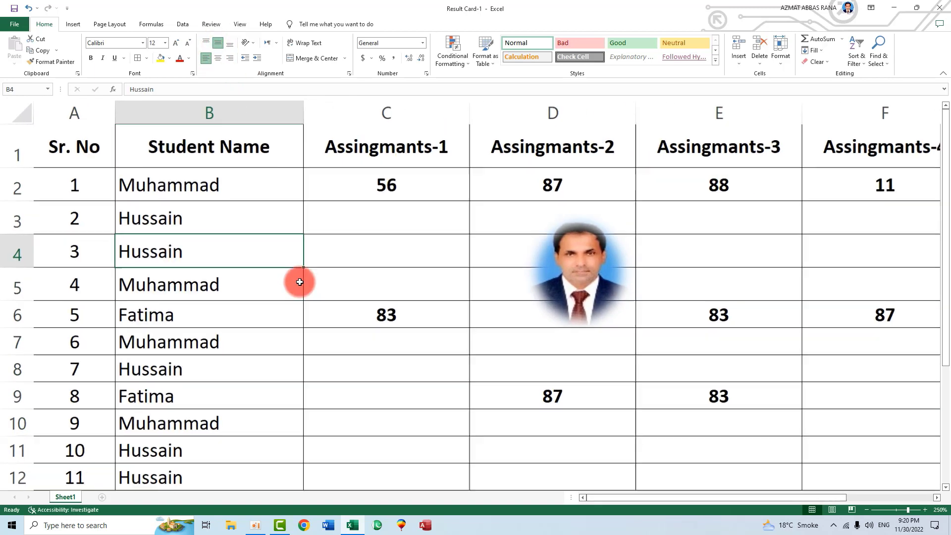
left_click(258, 353)
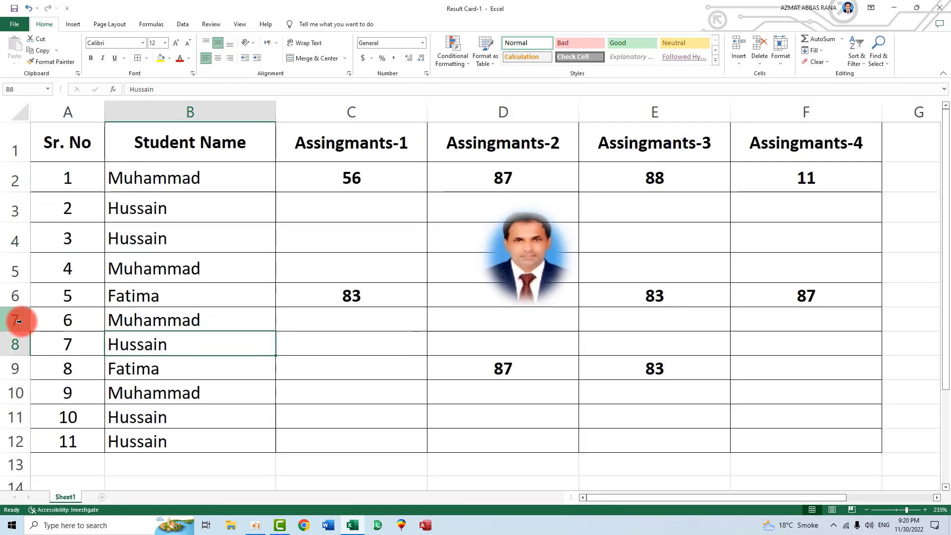
Delete row 7 and the 10 Hussain row to show the gap in numbering
left_click(16, 320)
right_click(20, 323)
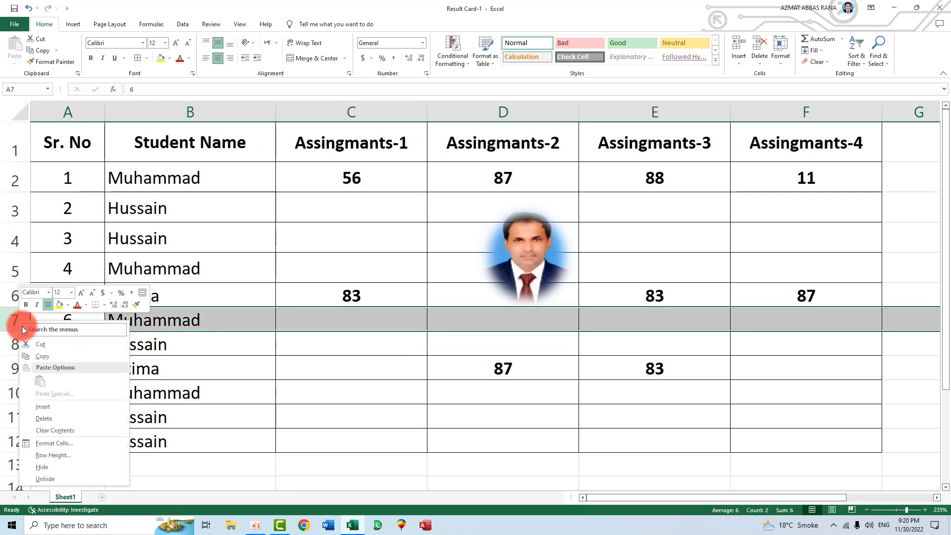
left_click(43, 419)
left_click(72, 323)
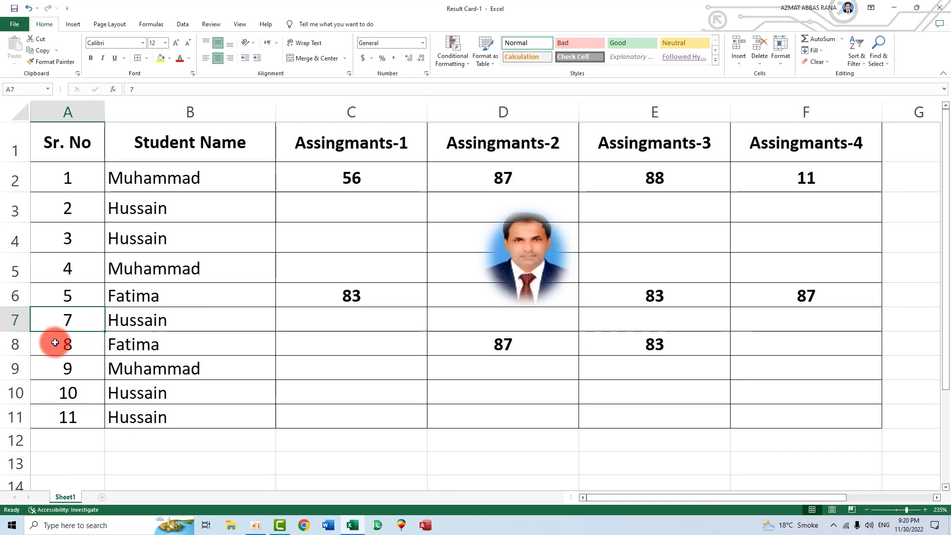
right_click(18, 396)
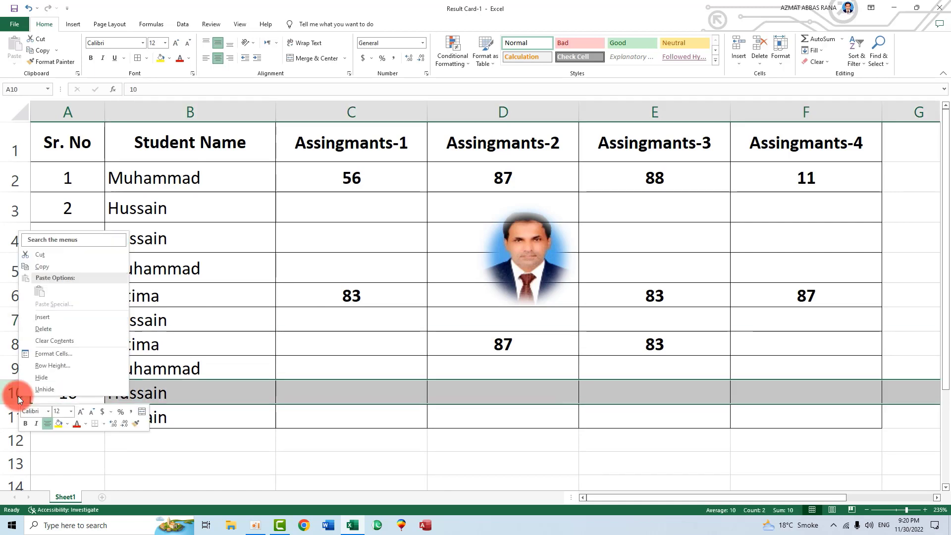
left_click(42, 332)
left_click(256, 443)
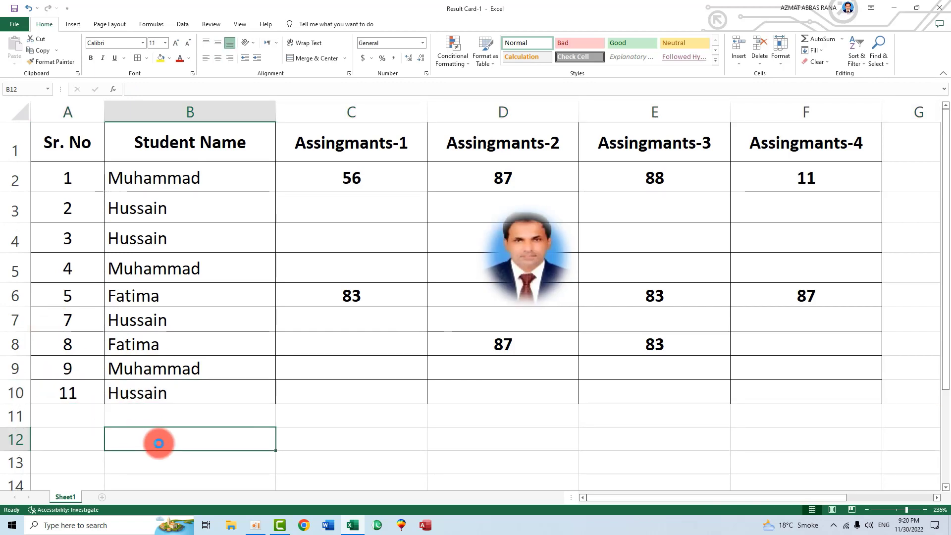
Undo both row deletions and reselect the serial numbers A2:A12
key("ctrl+z")
key("ctrl+z")
left_click(201, 421)
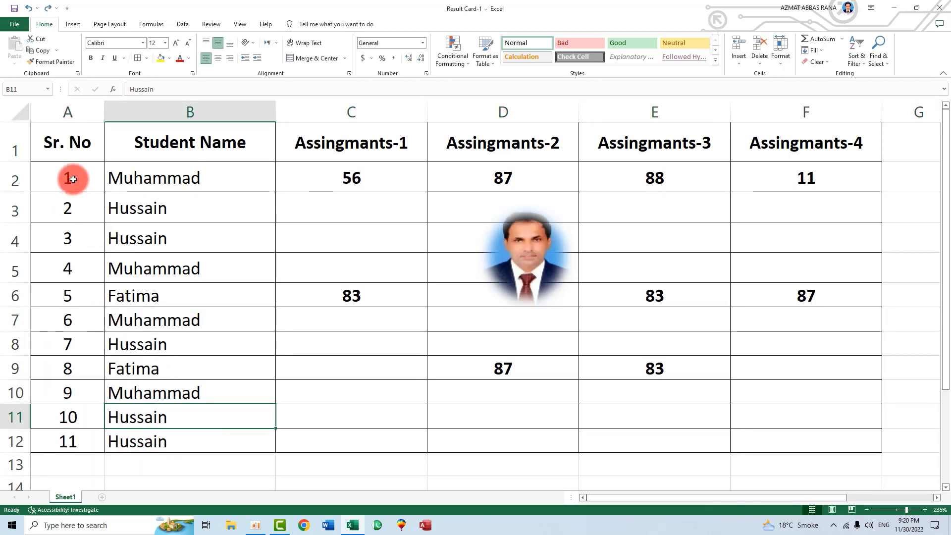
left_click_drag(73, 180, 67, 441)
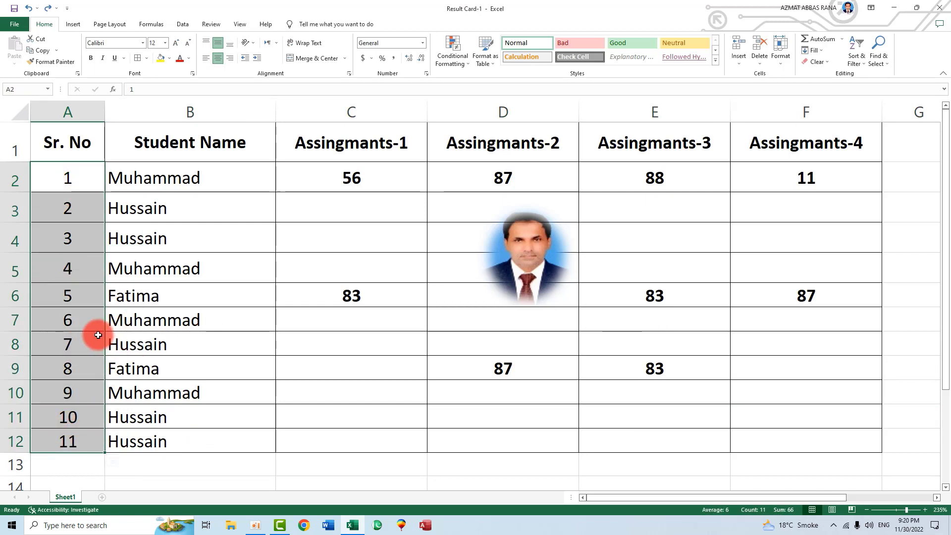
Clear A2:A12 and enter =ROW()-ROW($A$1) in A2 so it shows 1
key("Delete")
left_click(66, 177)
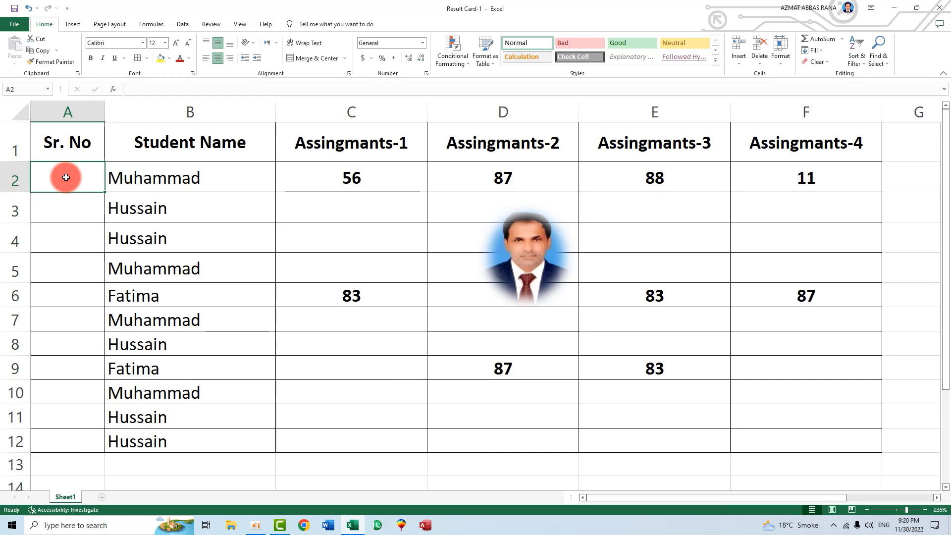
scroll(66, 177, "up", 2, "ctrl")
scroll(66, 177, "up", 1, "ctrl")
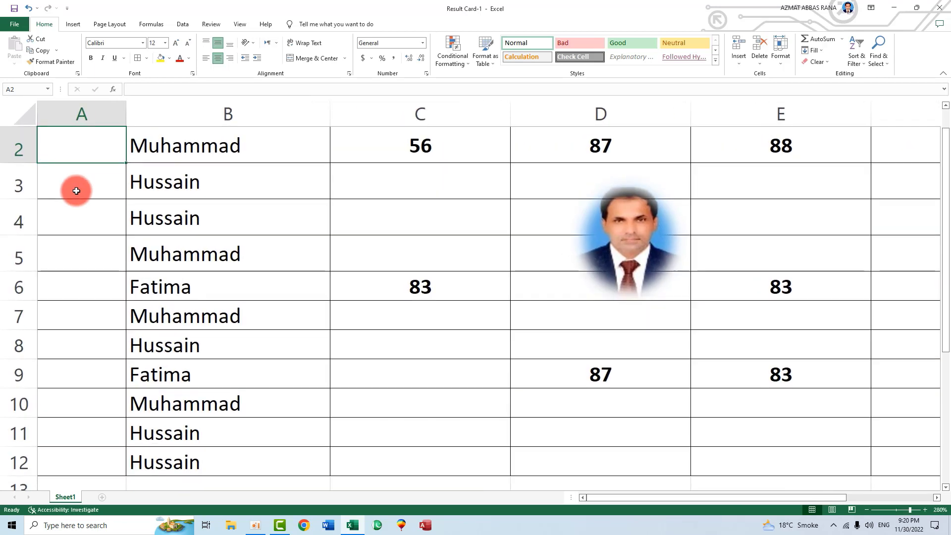
left_click(79, 193)
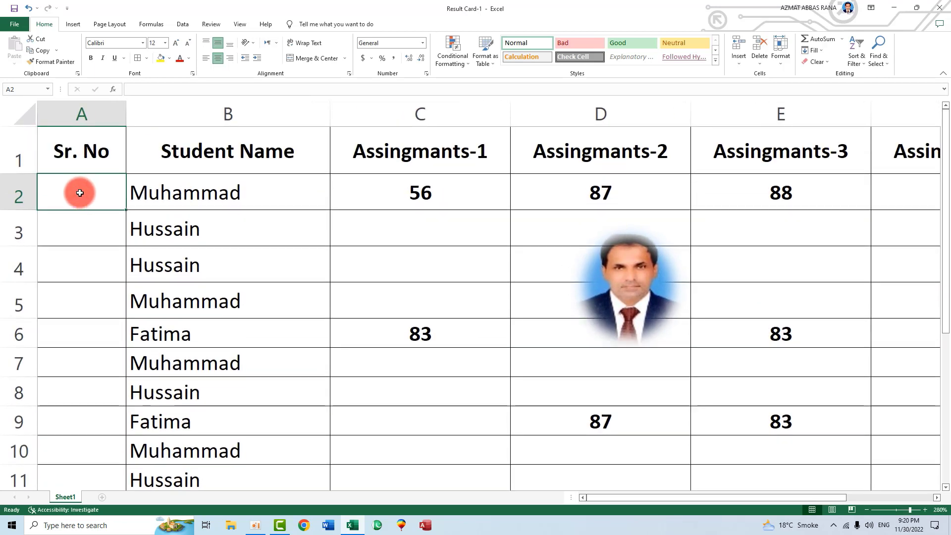
type("=")
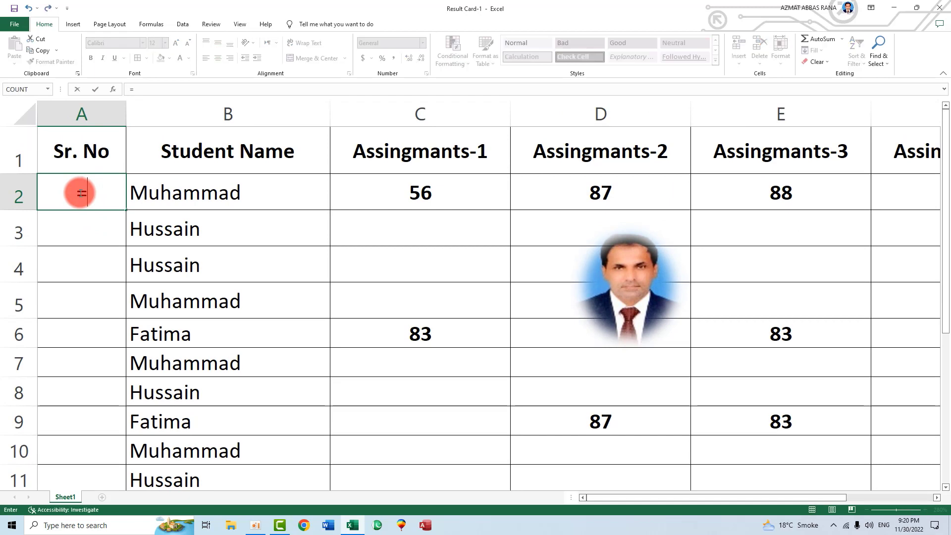
type("r")
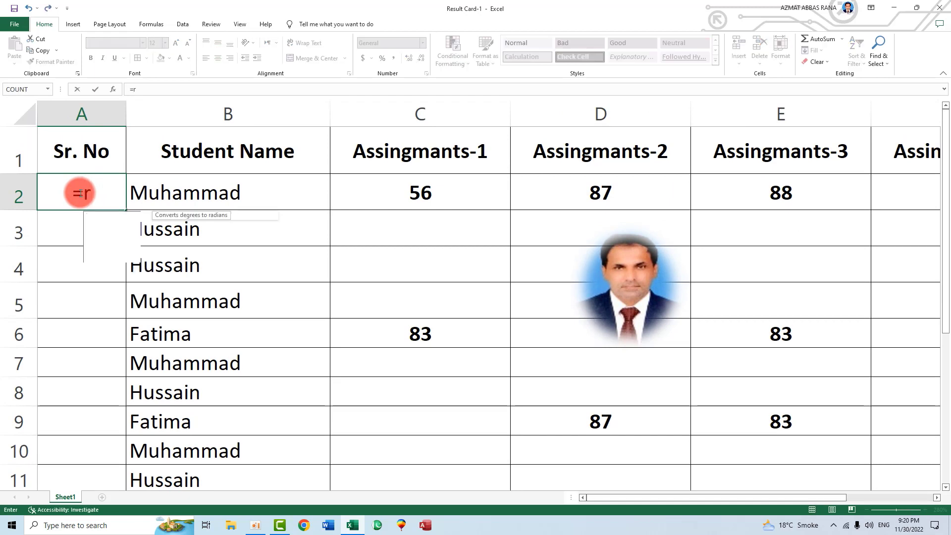
type("ow()-")
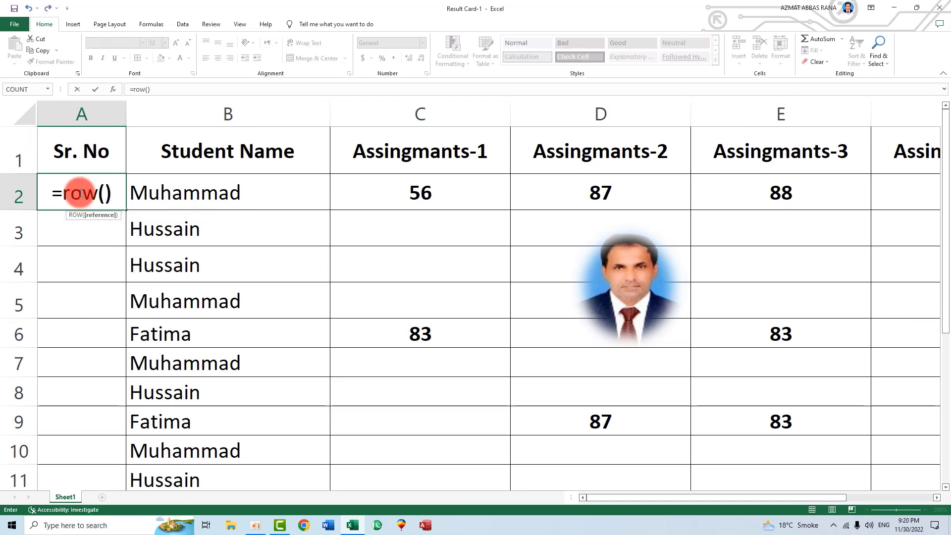
type("row")
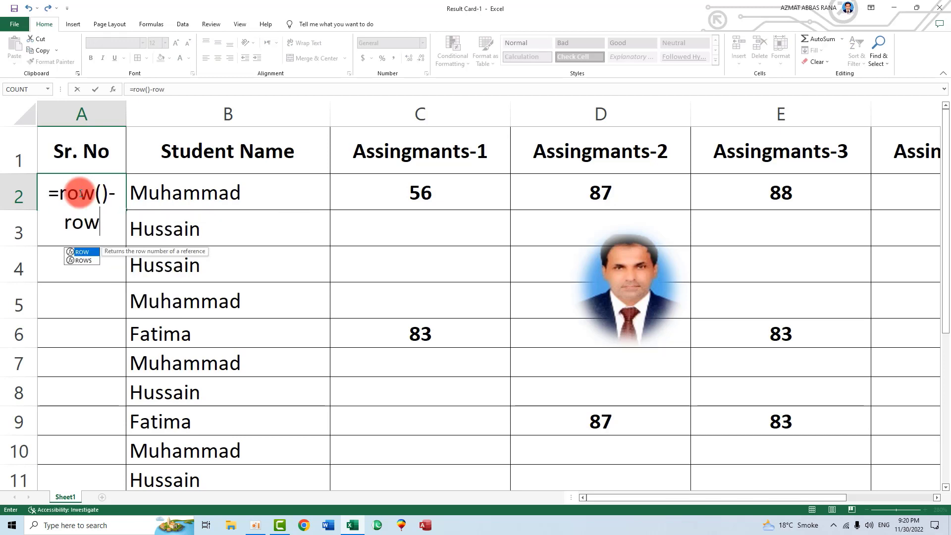
type("(")
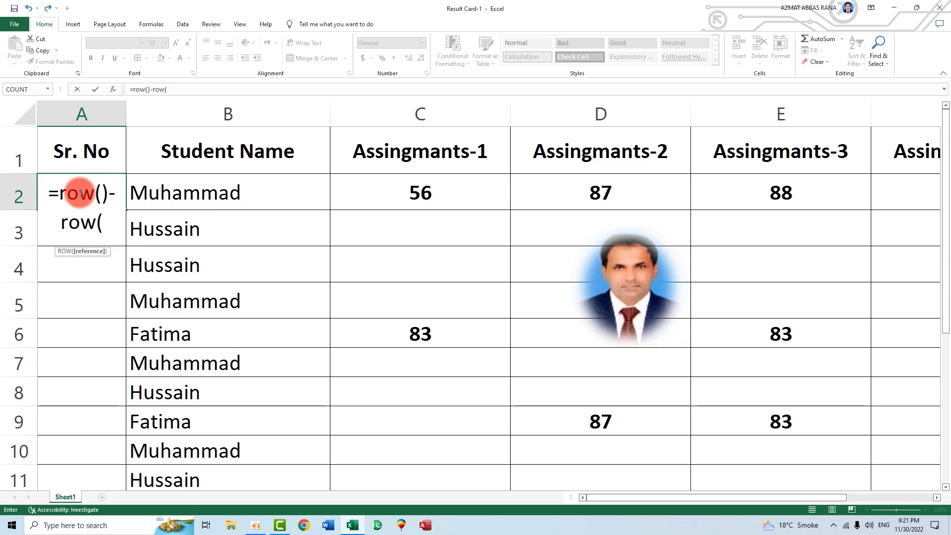
type("$")
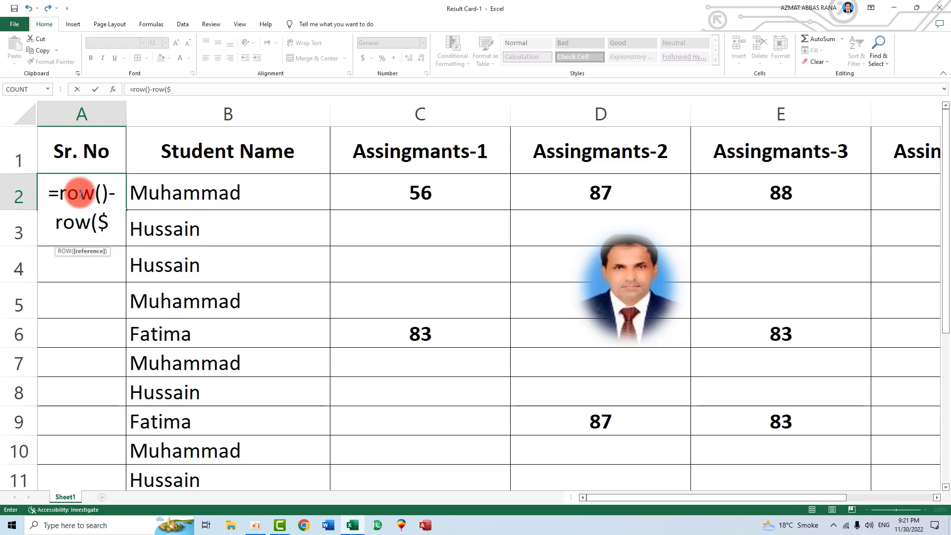
type("a")
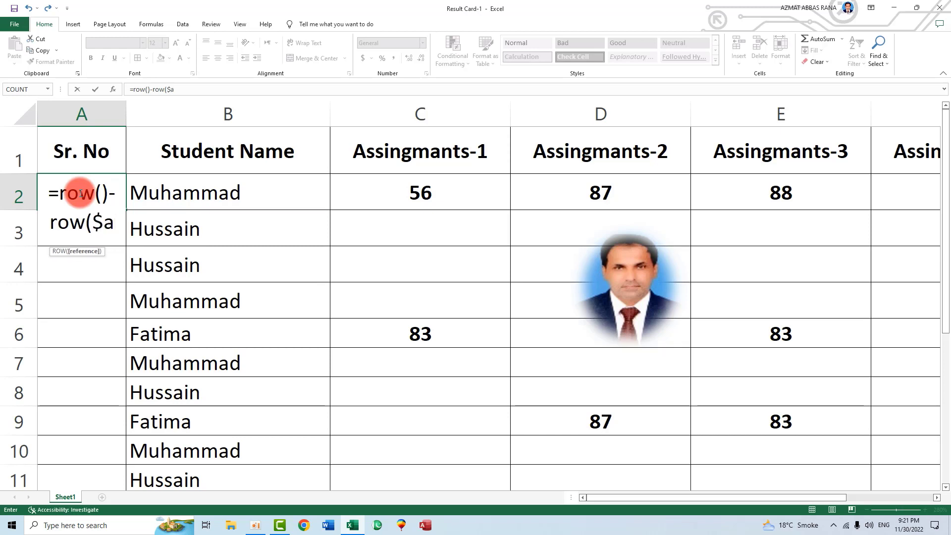
type("$")
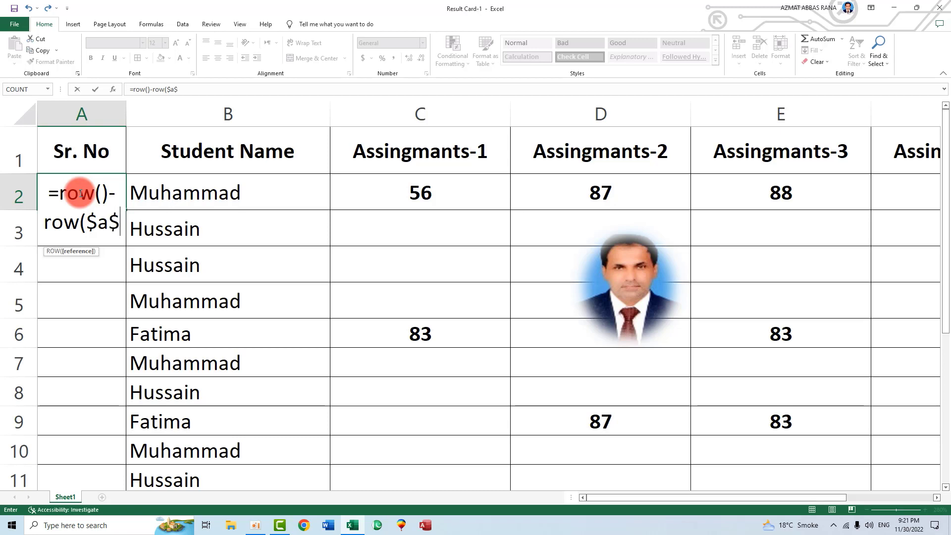
type("1")
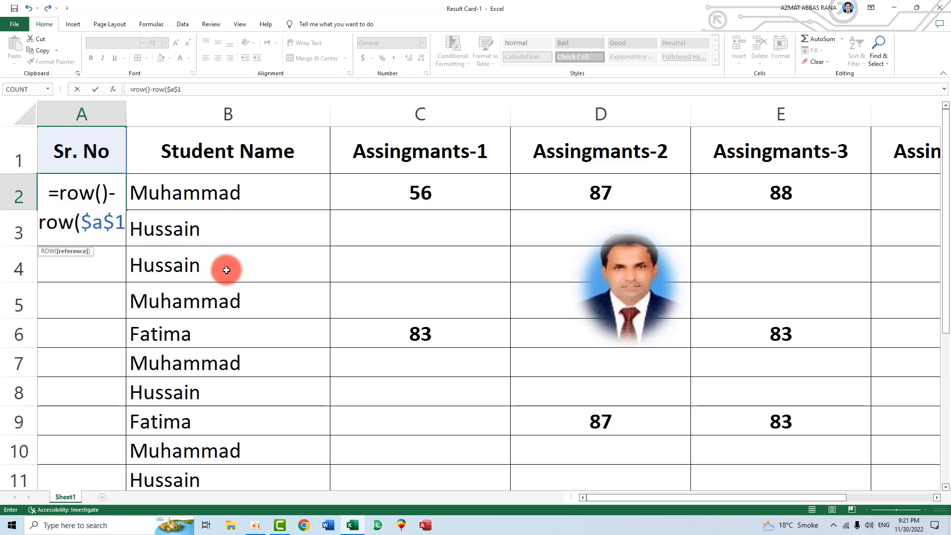
type(")")
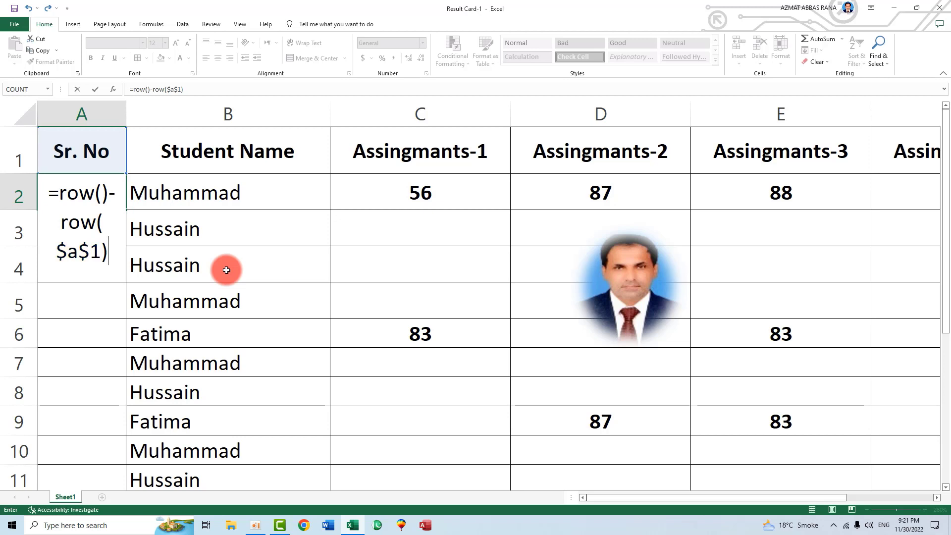
key("Return")
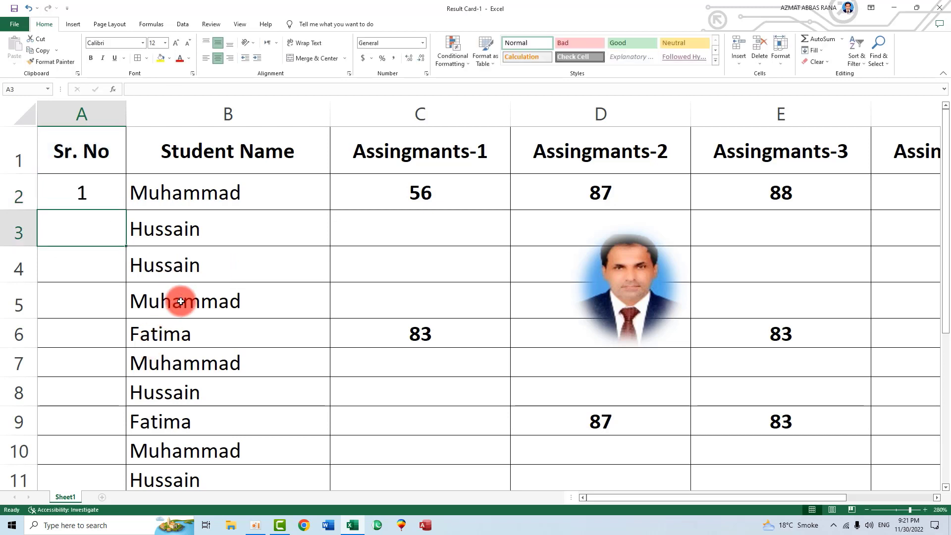
Fill the ROW-based formula from A2 down to A12 for serials 1–11
left_click(100, 201)
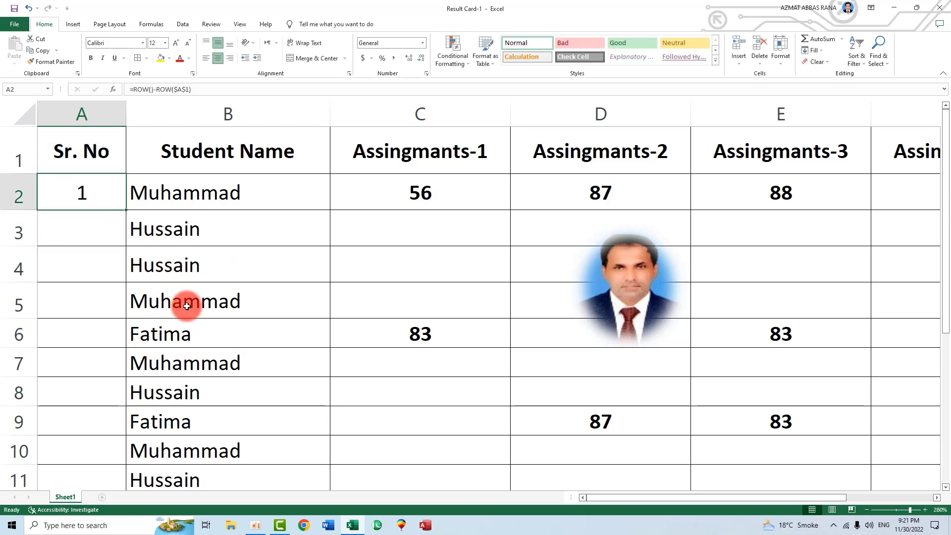
scroll(187, 306, "down", 3)
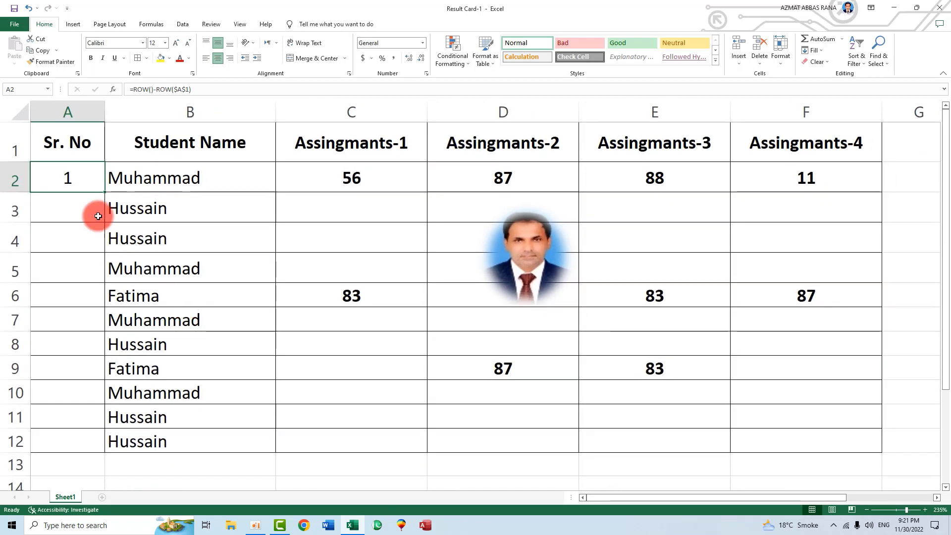
left_click_drag(99, 192, 94, 445)
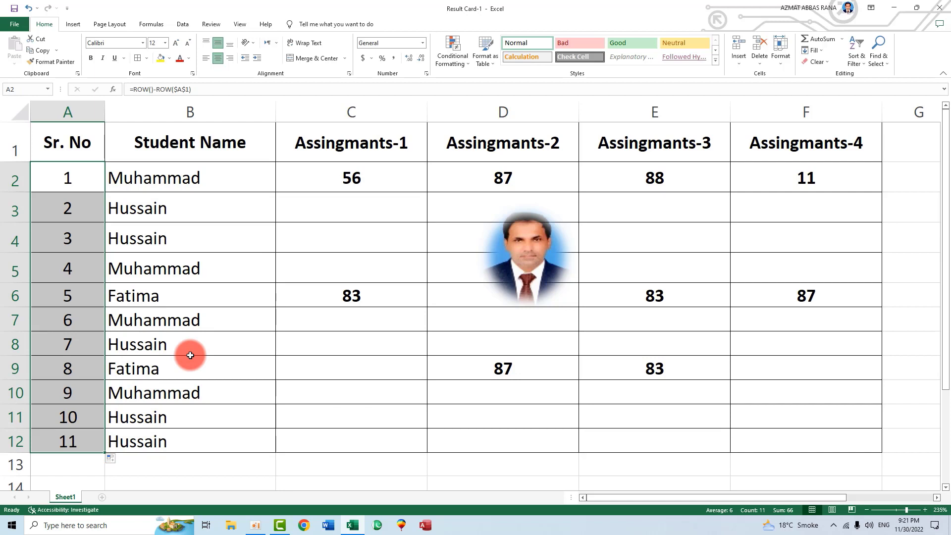
Delete row 10 and row 3 to test that the serial numbers renumber
left_click(201, 375)
right_click(14, 394)
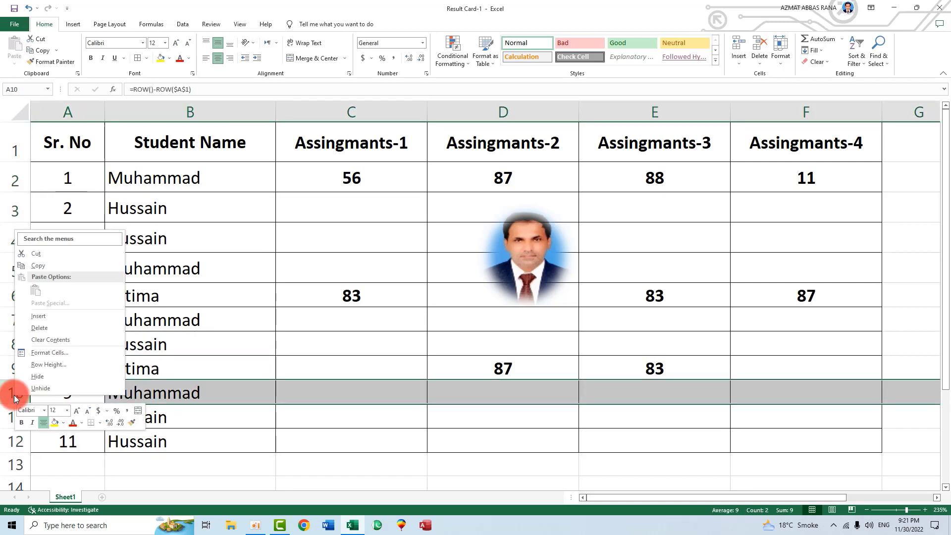
left_click(40, 329)
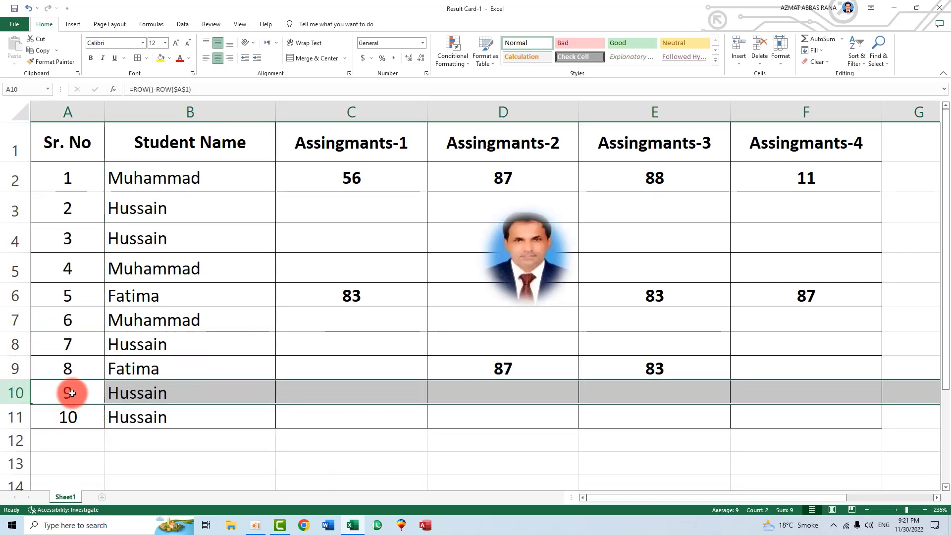
left_click(12, 207)
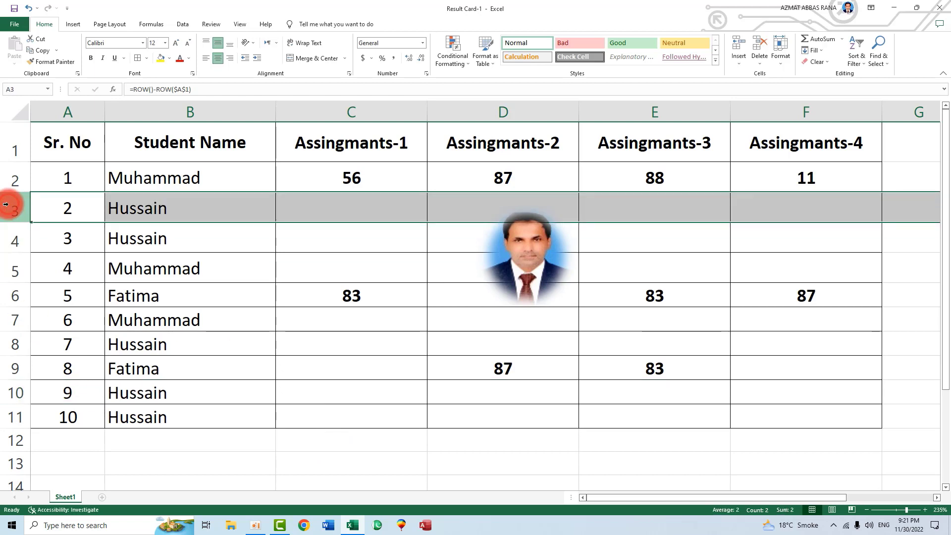
right_click(12, 207)
left_click(43, 302)
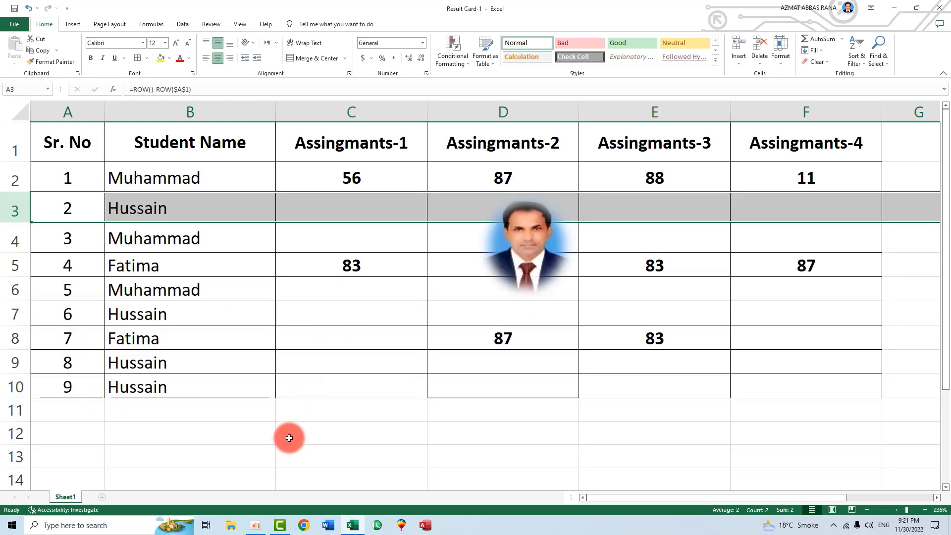
Undo the deletions to restore every row and reselect A2:A12
key("ctrl+c")
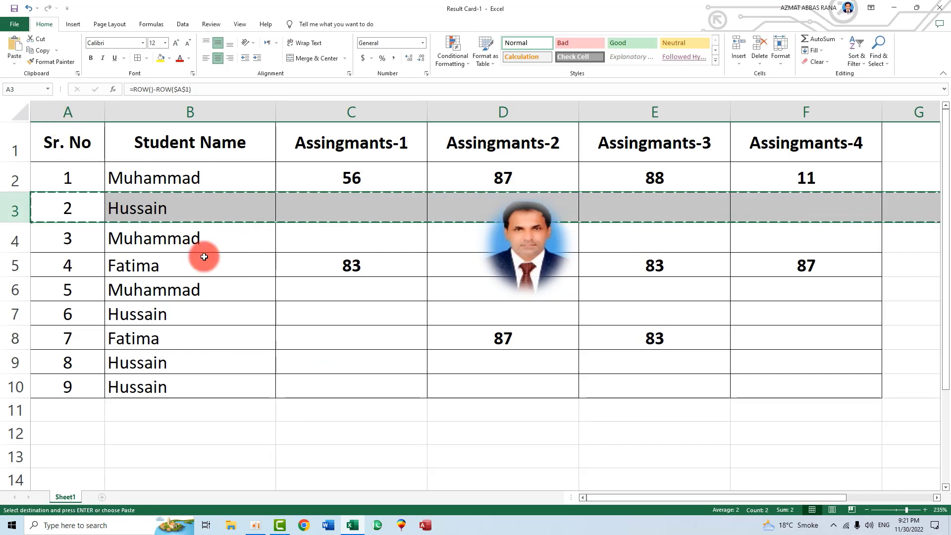
key("Escape")
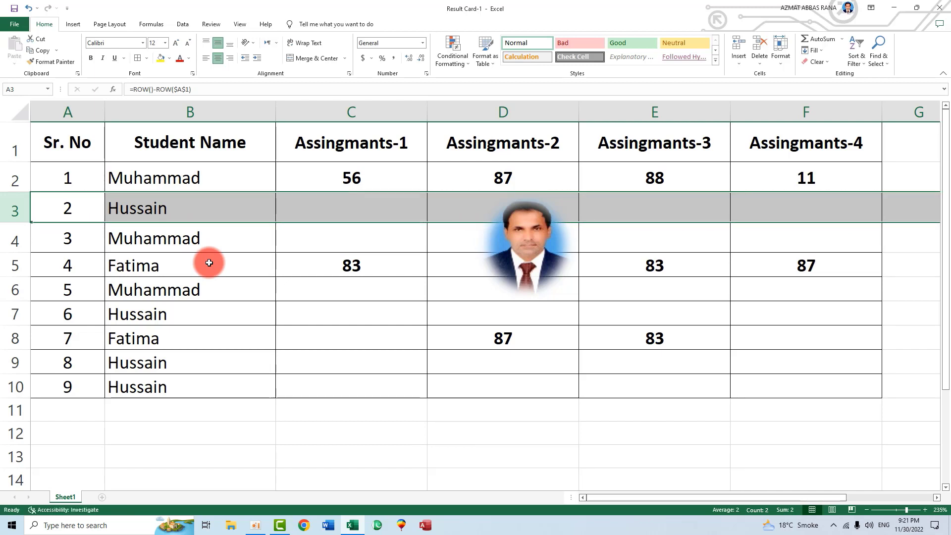
key("ctrl+z")
key("ctrl+z")
key("ctrl+z")
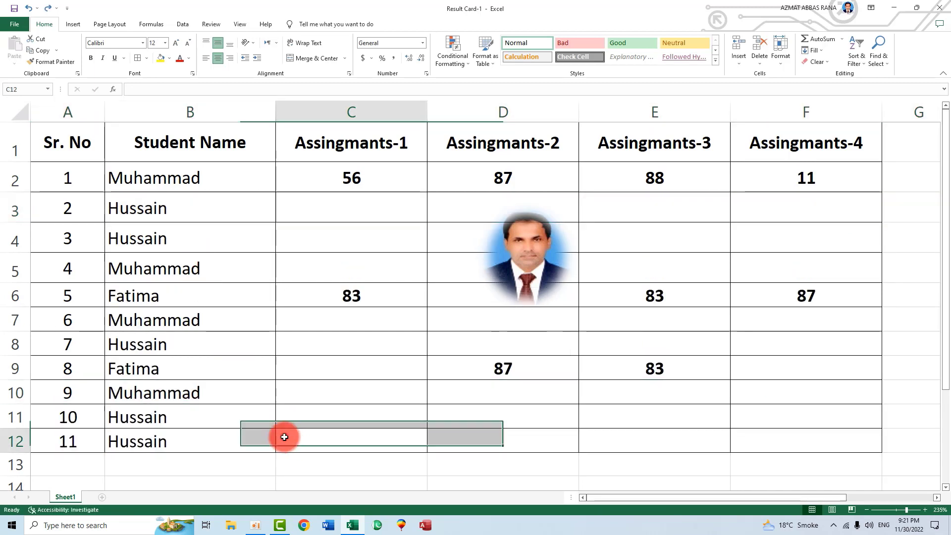
left_click_drag(84, 178, 83, 432)
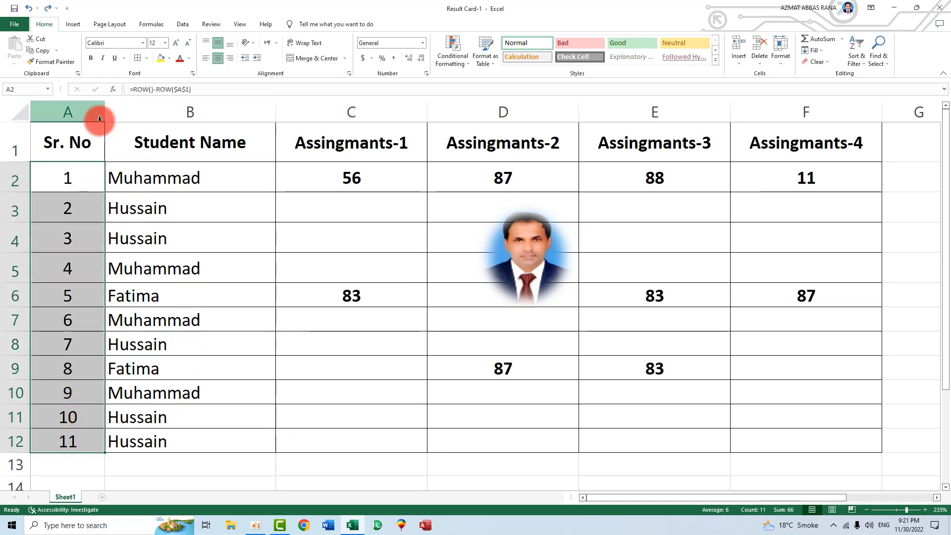
Delete the Sr. No column so Student Name moves into column A
left_click(82, 109)
right_click(82, 109)
left_click(128, 221)
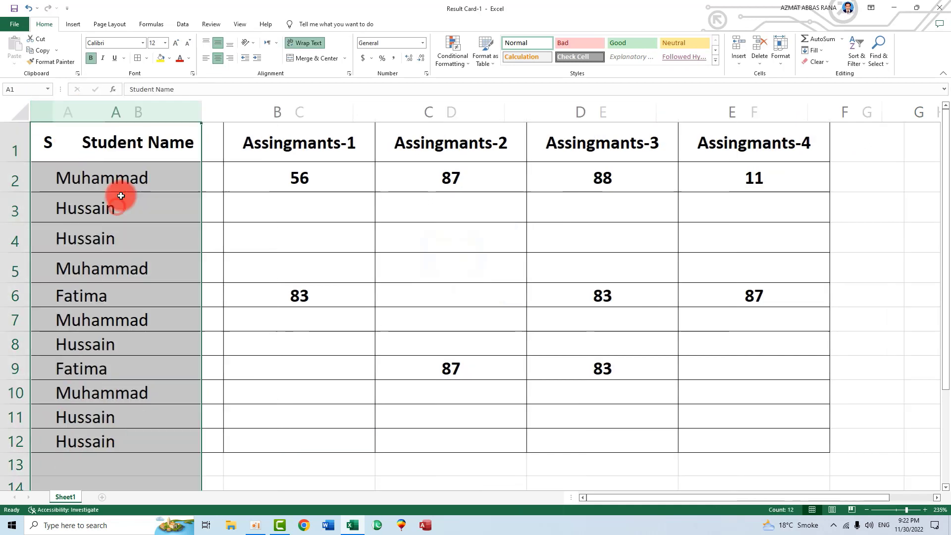
left_click(223, 287)
scroll(278, 293, "down", 3, "ctrl")
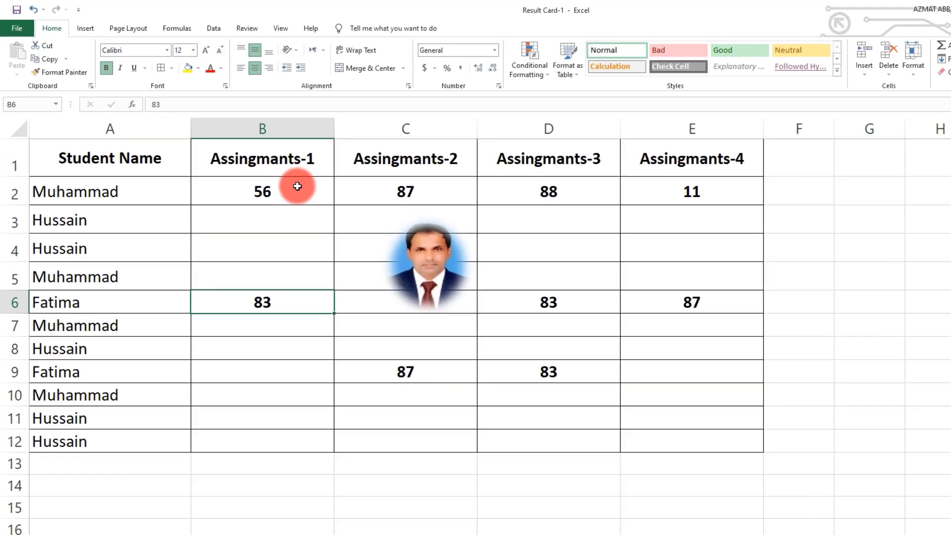
left_click(297, 186)
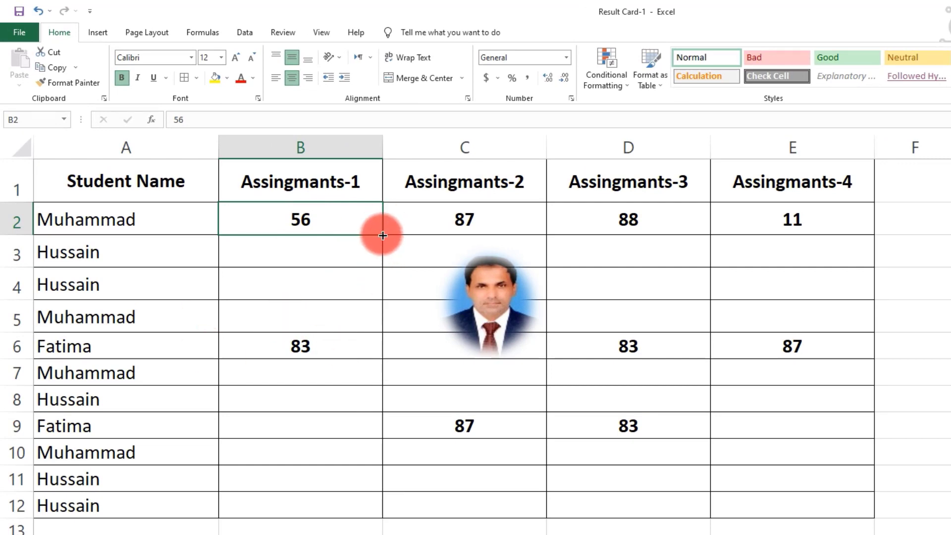
left_click(357, 271)
left_click(319, 208)
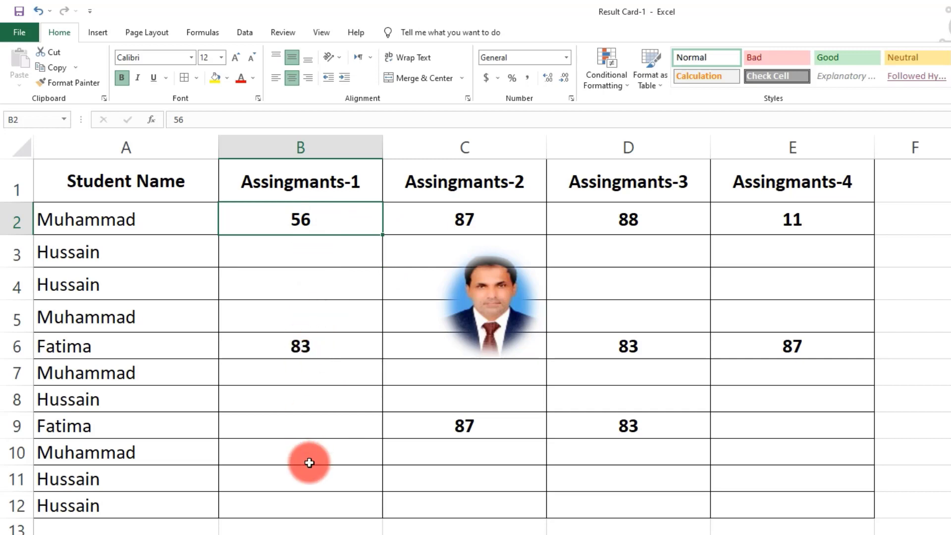
left_click(815, 216)
left_click_drag(875, 234, 875, 517)
left_click(813, 342)
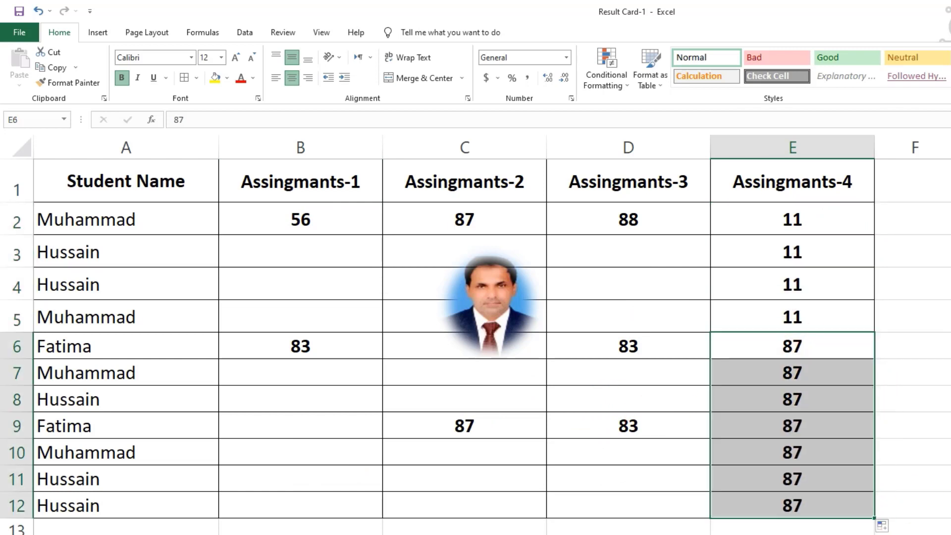
key("ctrl+z")
key("ctrl+z")
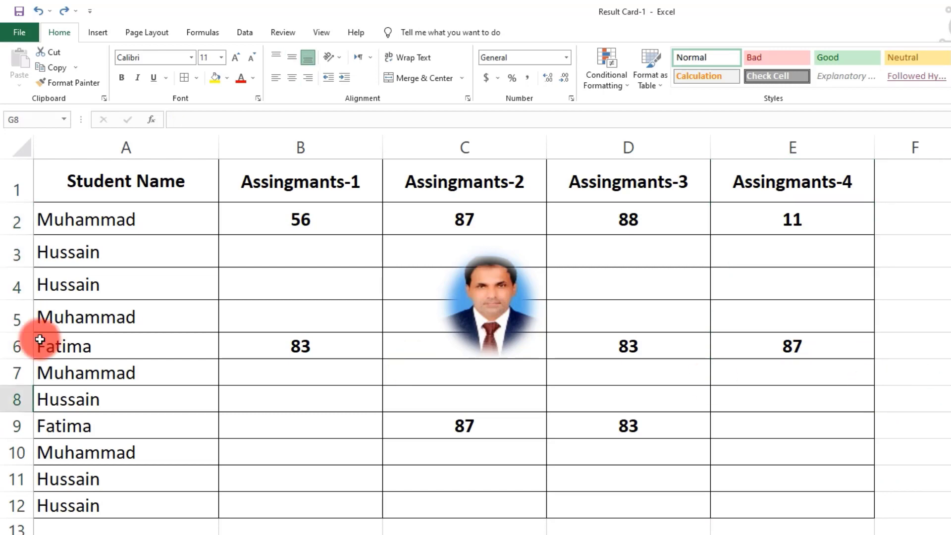
Select the marks table A1:E11 and use Go To Special to pick only its blank cells
left_click_drag(68, 182, 802, 505)
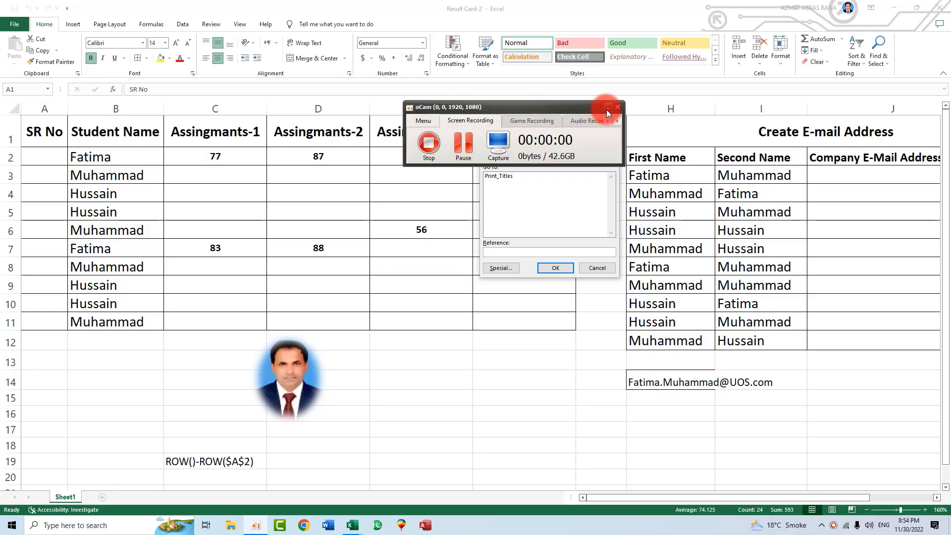
left_click(606, 109)
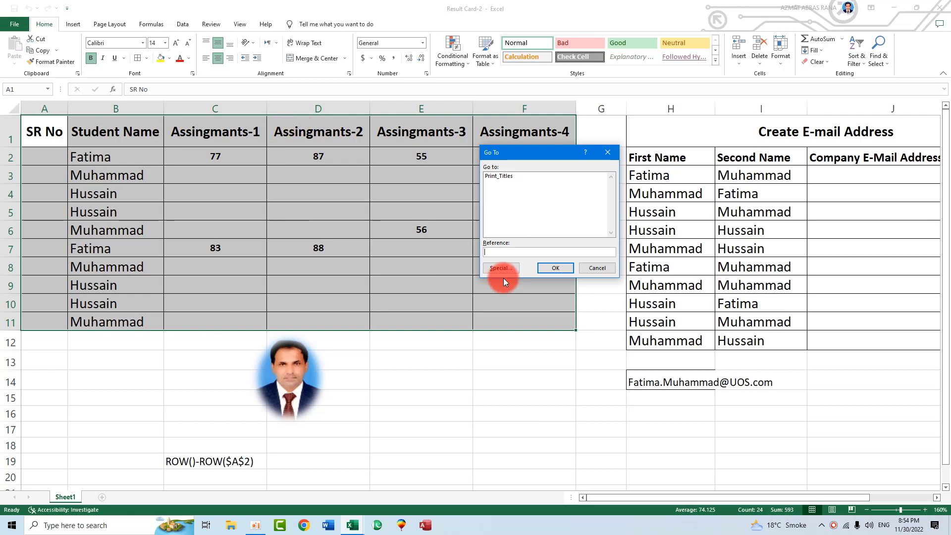
left_click_drag(510, 153, 362, 159)
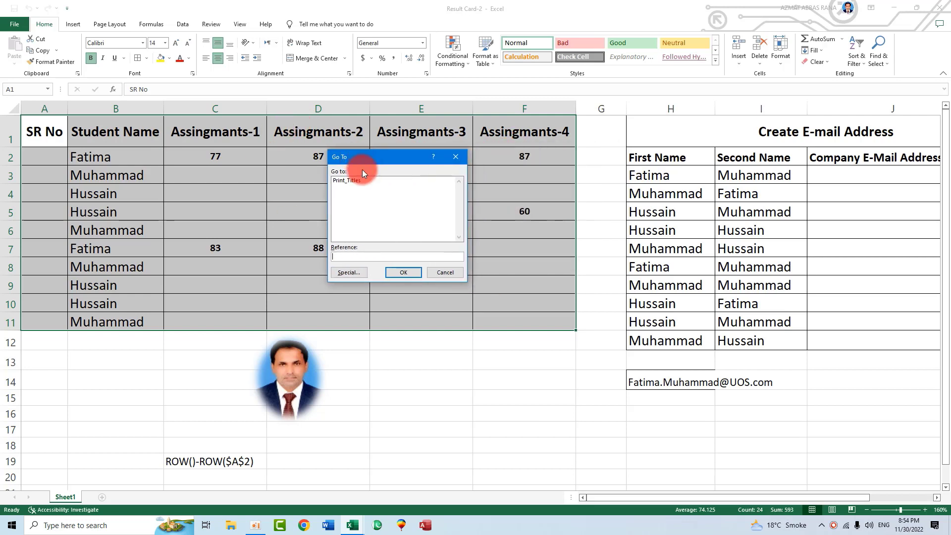
left_click(349, 273)
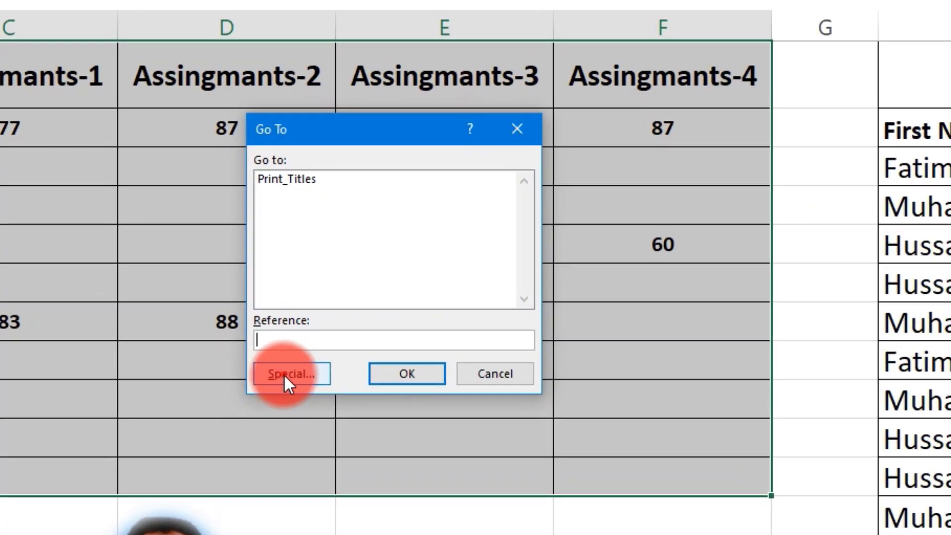
left_click(274, 291)
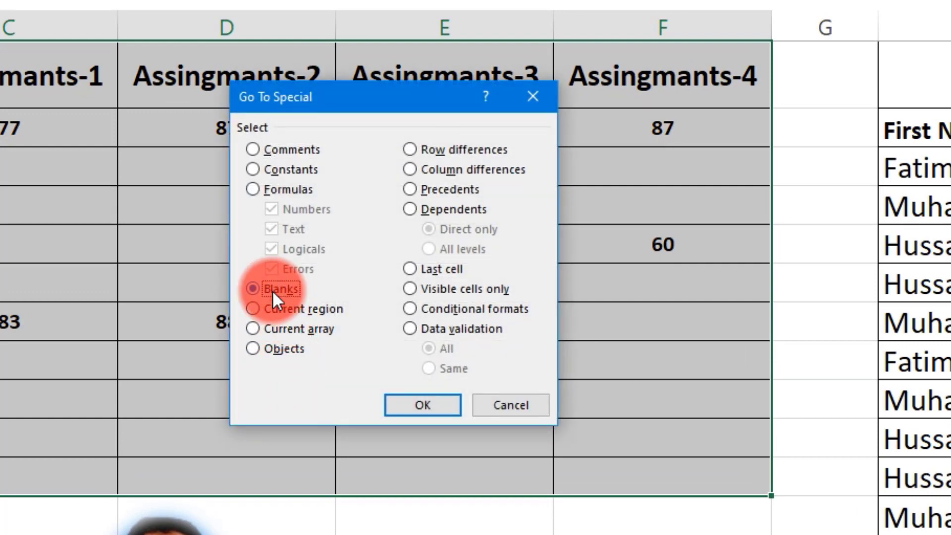
left_click(417, 401)
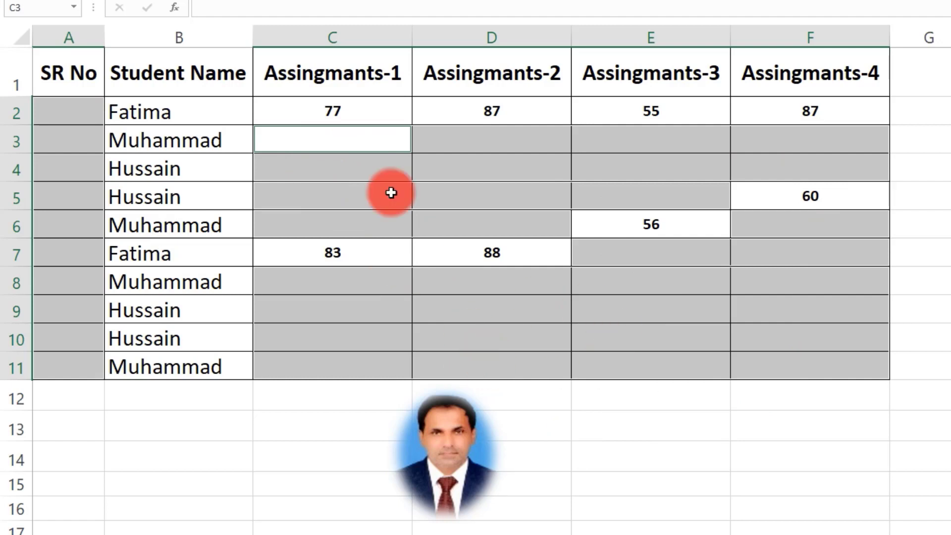
Fill all selected blanks with =D2, the cell above, using Ctrl+Enter, then undo and redo
left_click(339, 142, "ctrl")
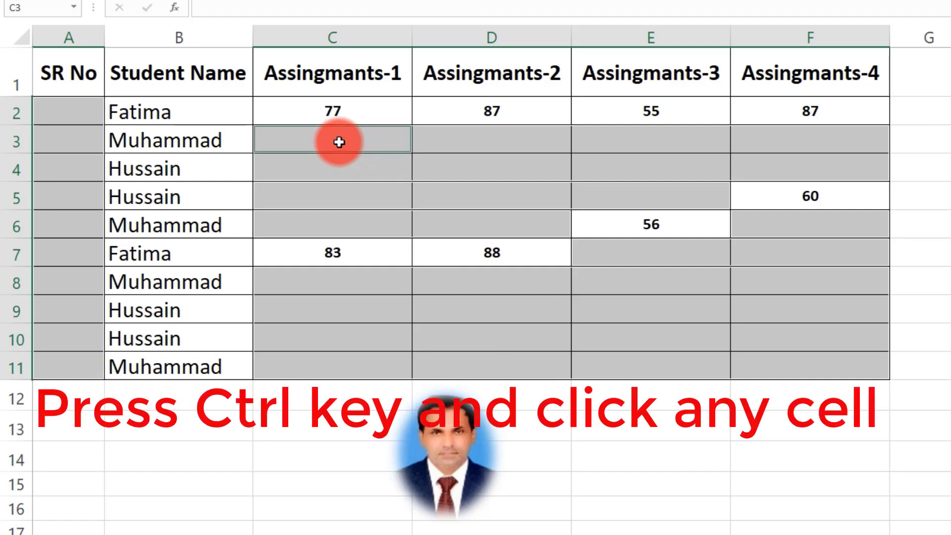
left_click(496, 139, "ctrl")
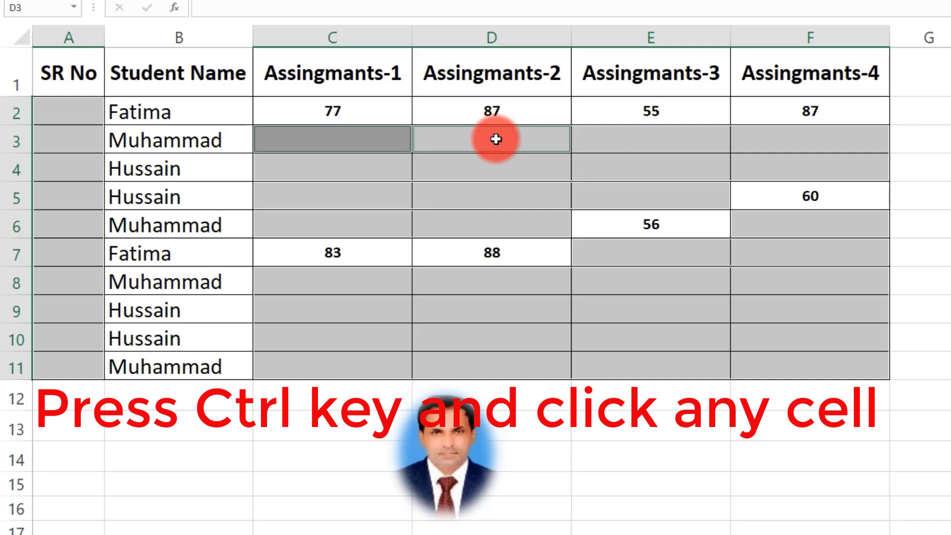
type("=")
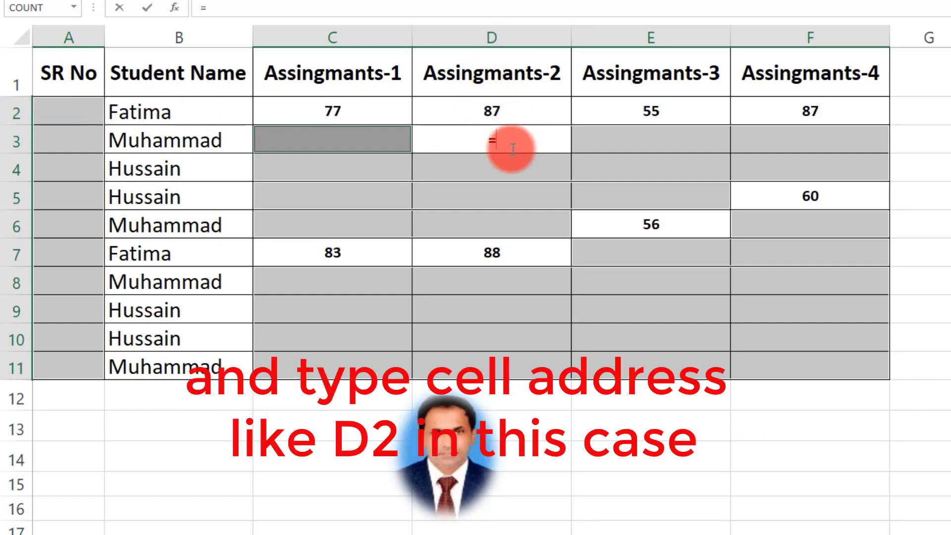
type("D2")
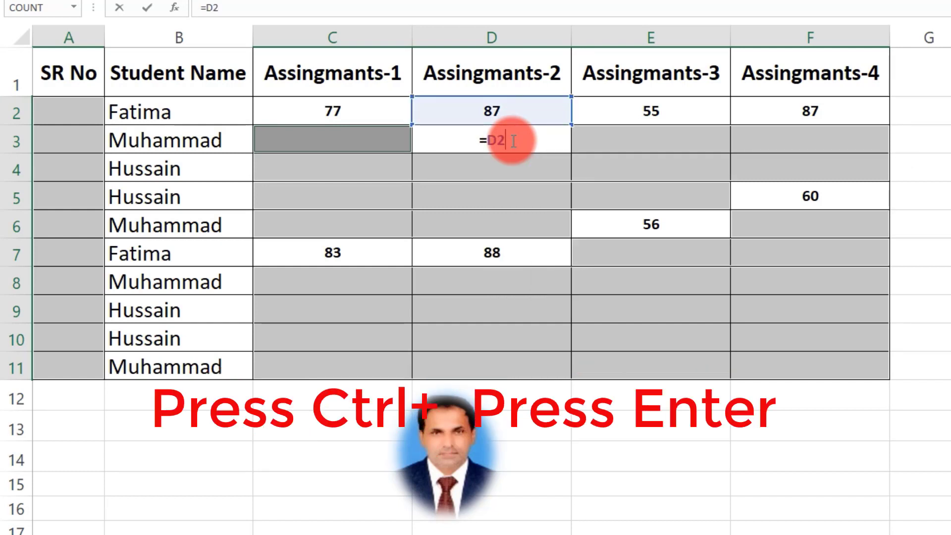
key("ctrl+Return")
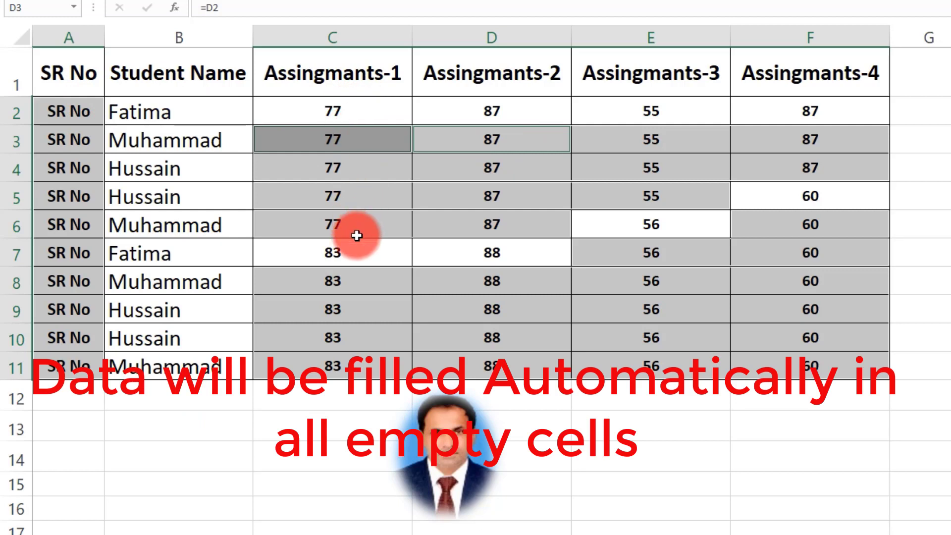
key("ctrl+z")
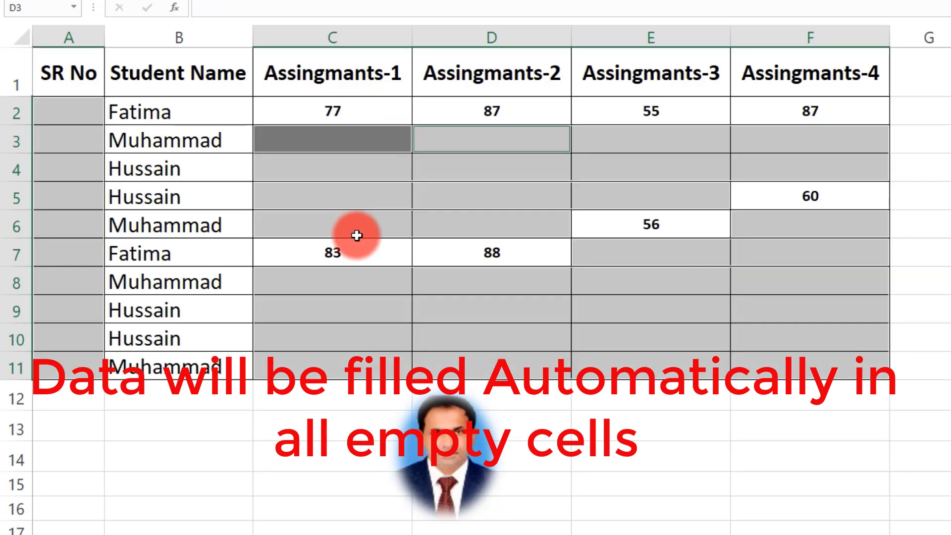
key("ctrl+y")
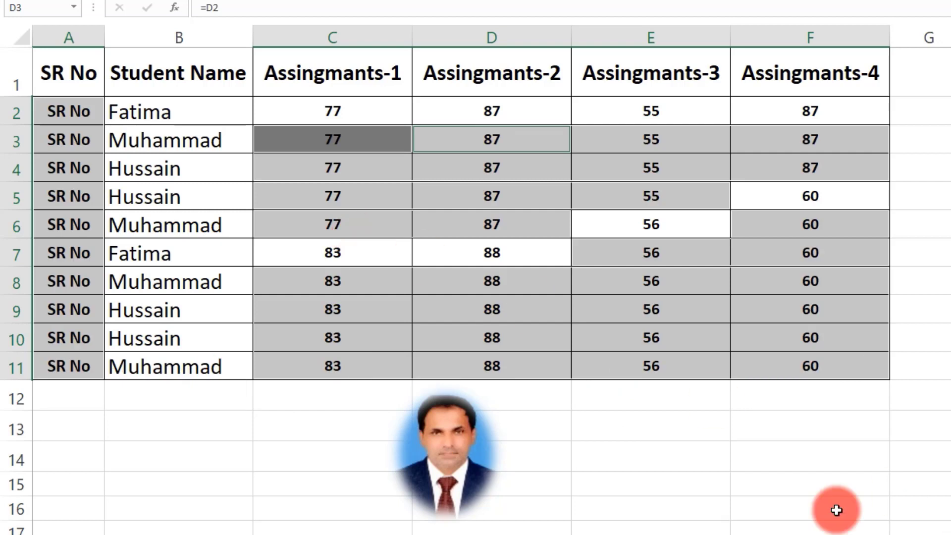
left_click(813, 529)
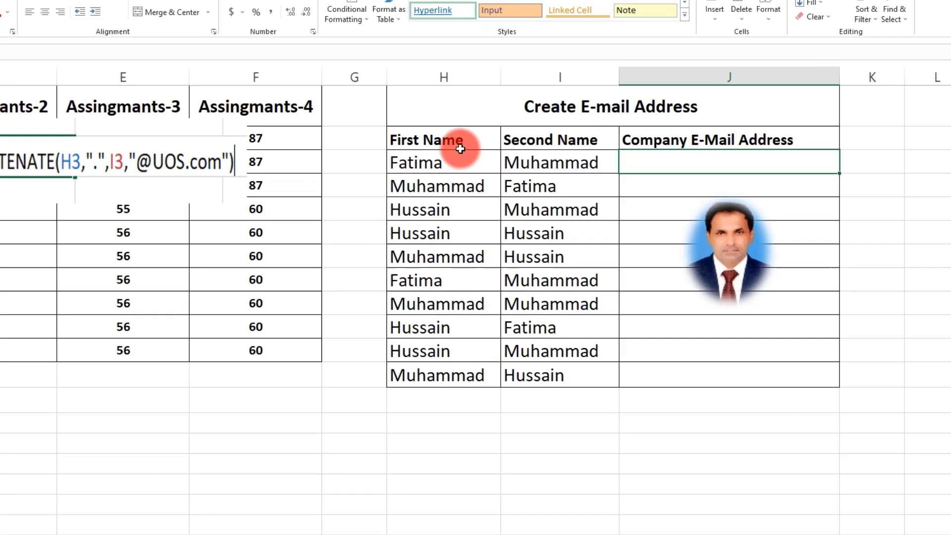
left_click(716, 177)
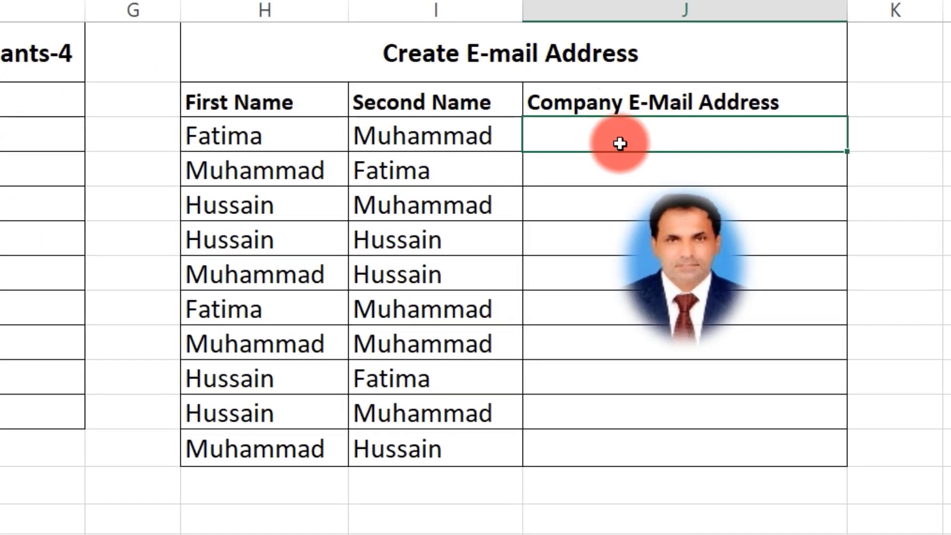
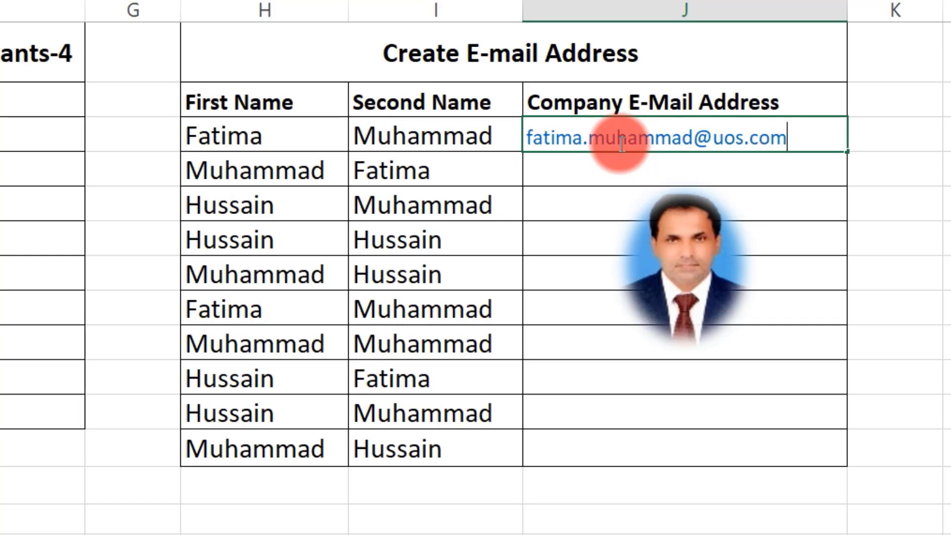
key("Return")
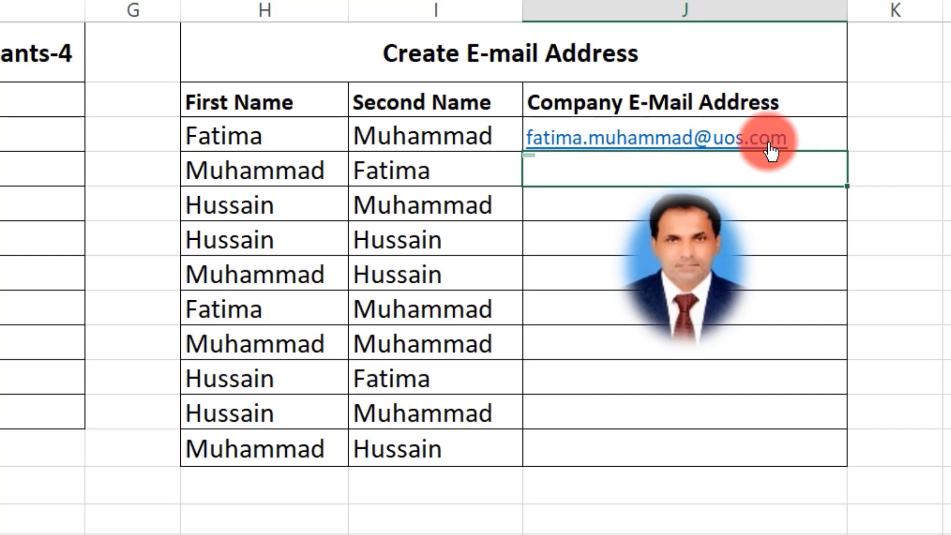
left_click(799, 141)
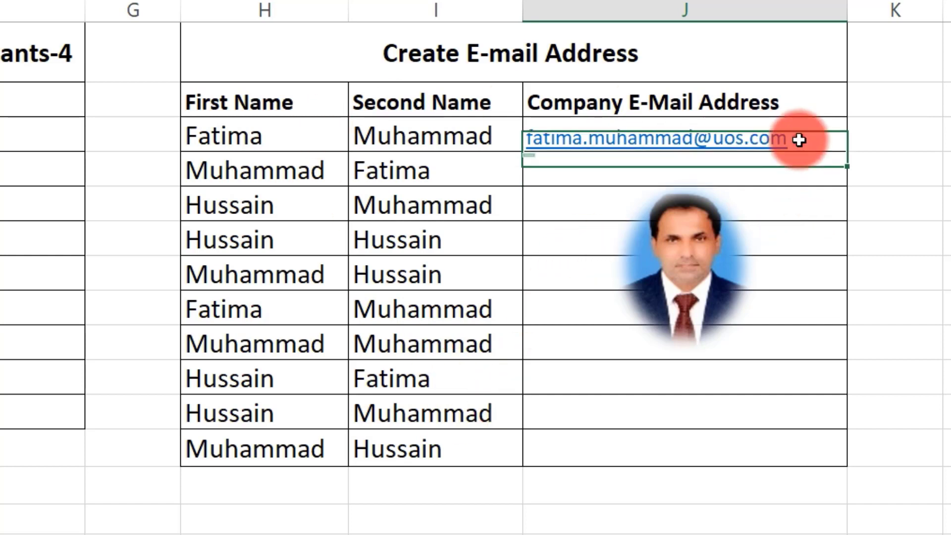
key("Delete")
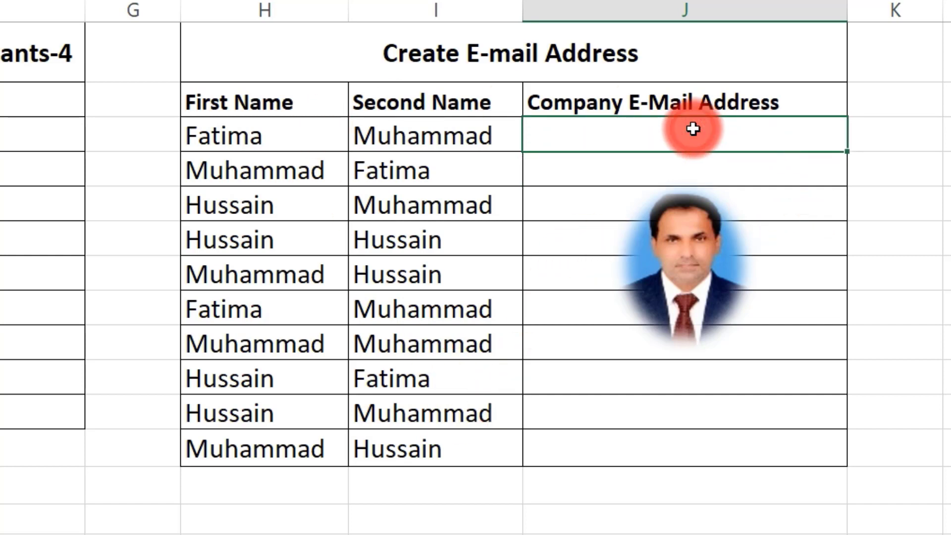
left_click(567, 133)
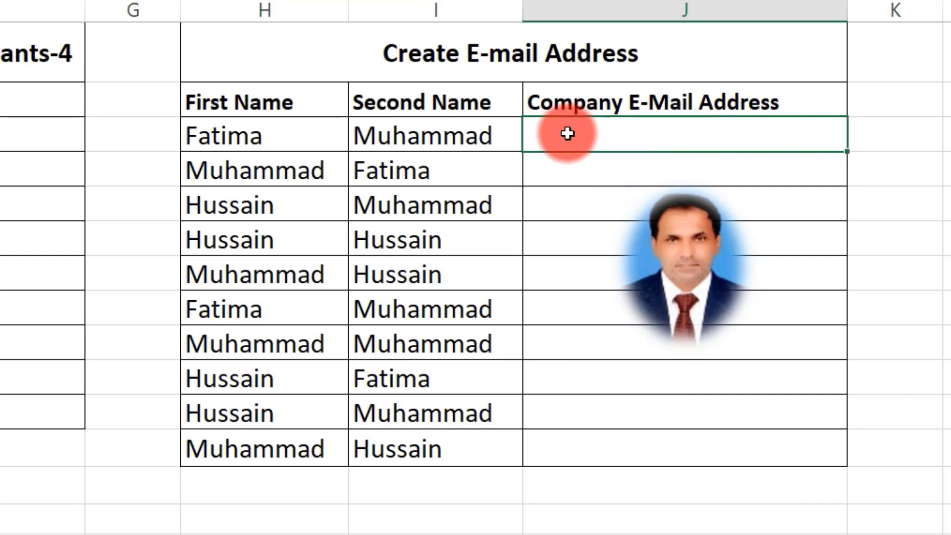
type("=con")
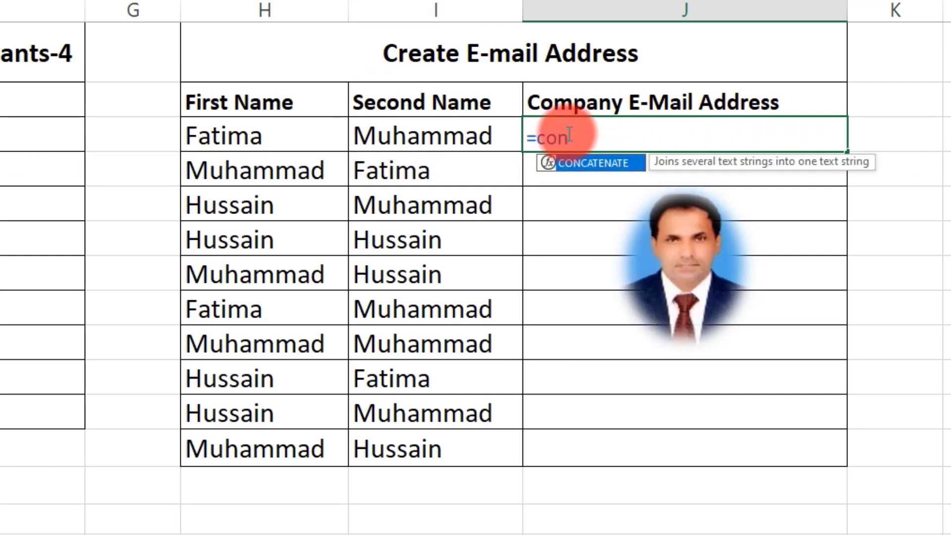
type("catenate")
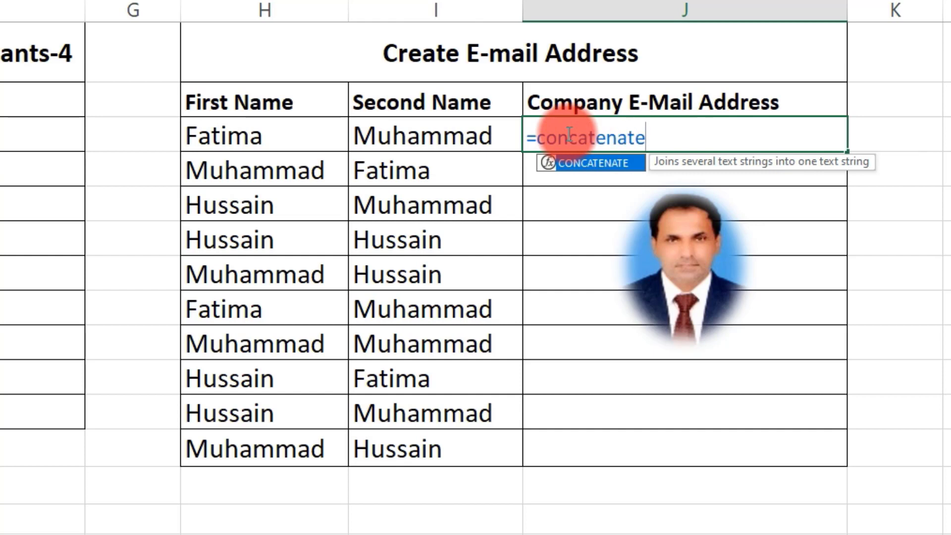
type("(")
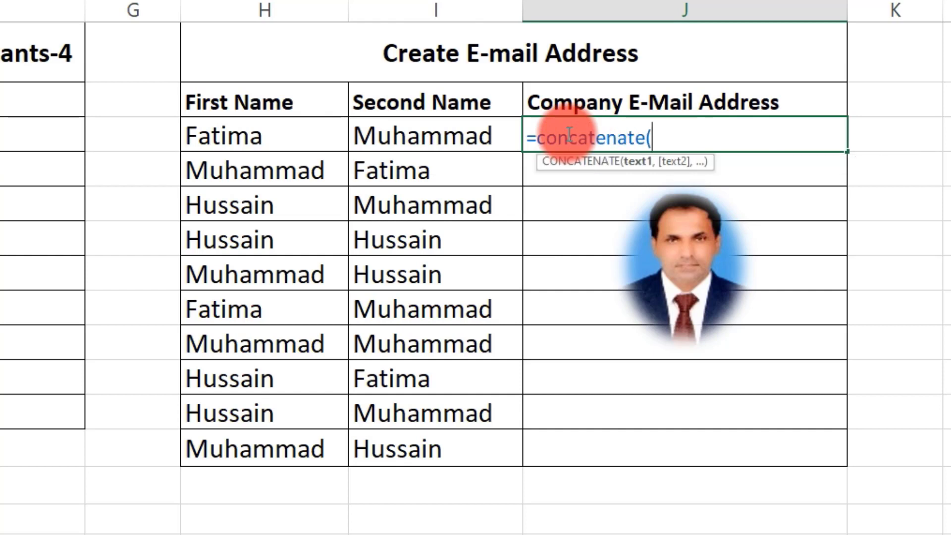
left_click(272, 138)
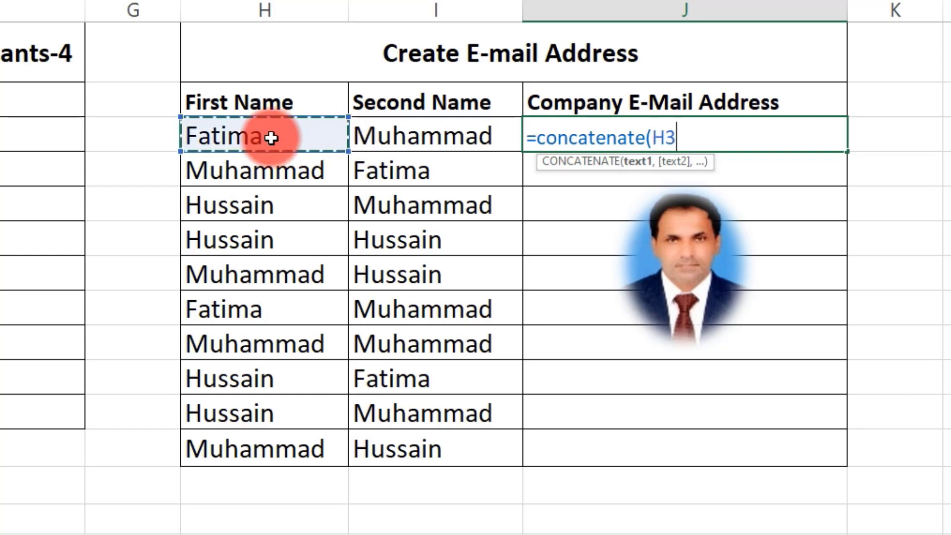
type(",")
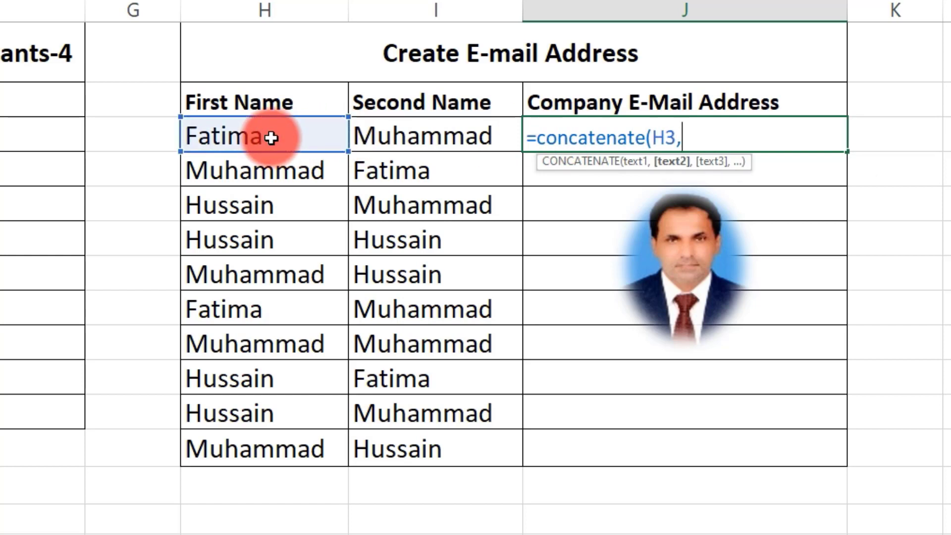
type("\".\",")
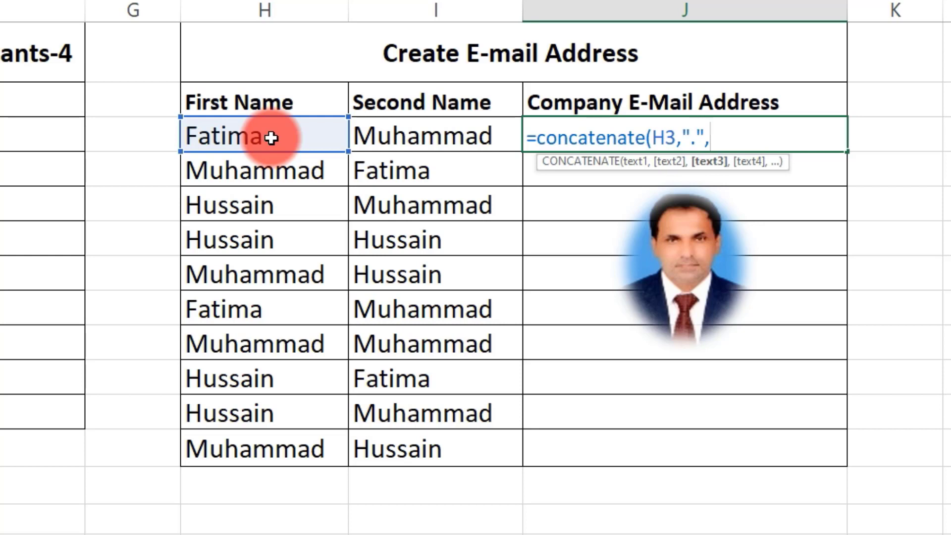
left_click(412, 132)
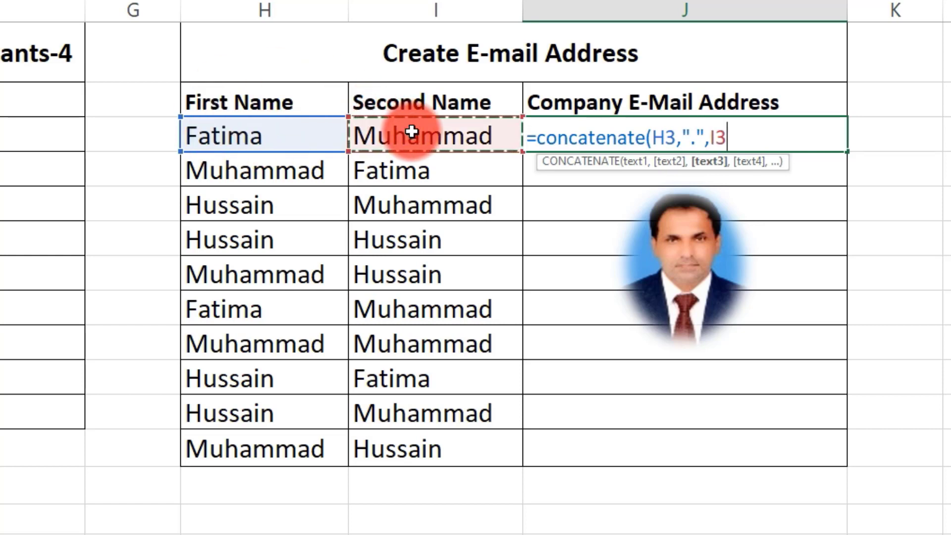
type(",")
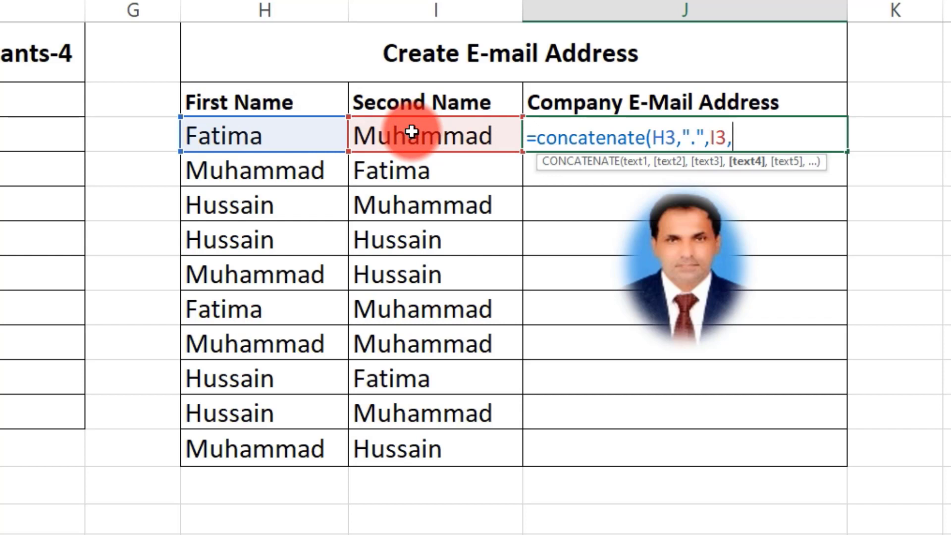
type("\"@")
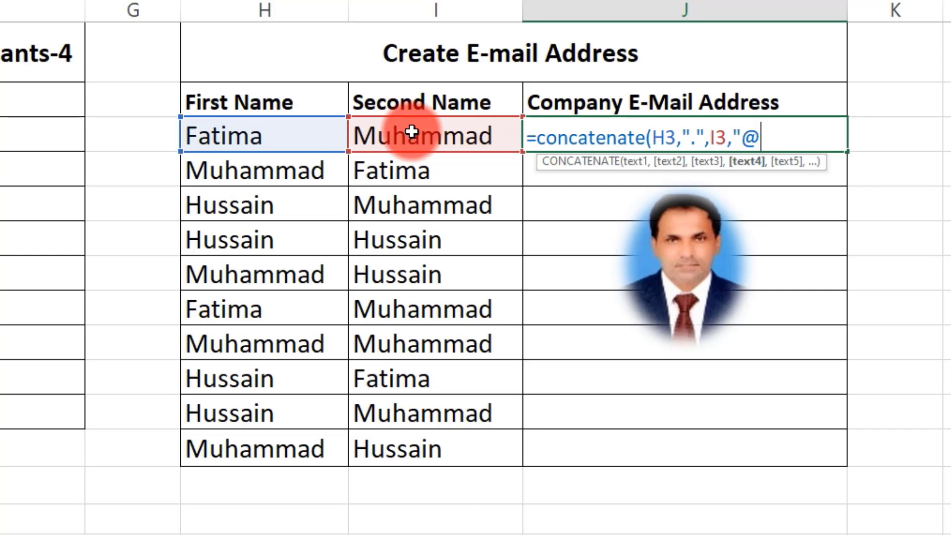
type("uos")
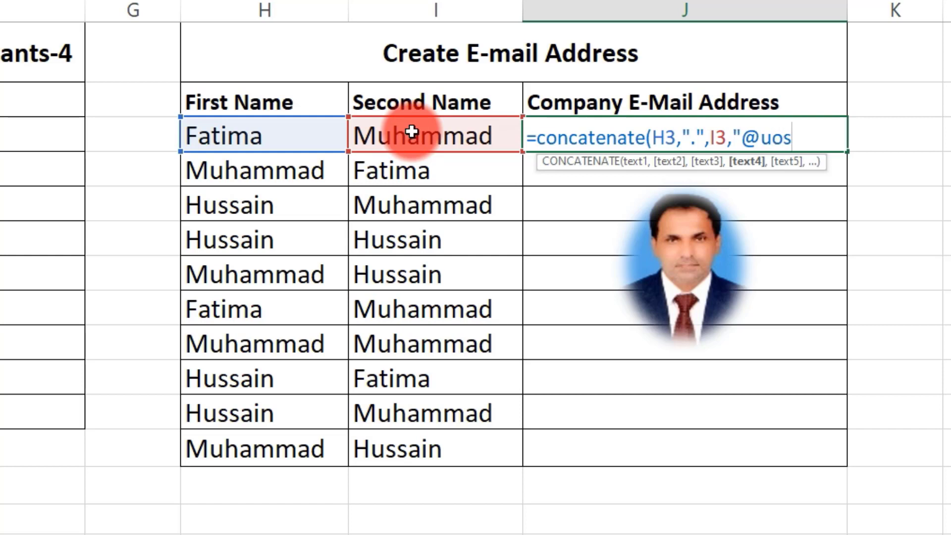
type(".com")
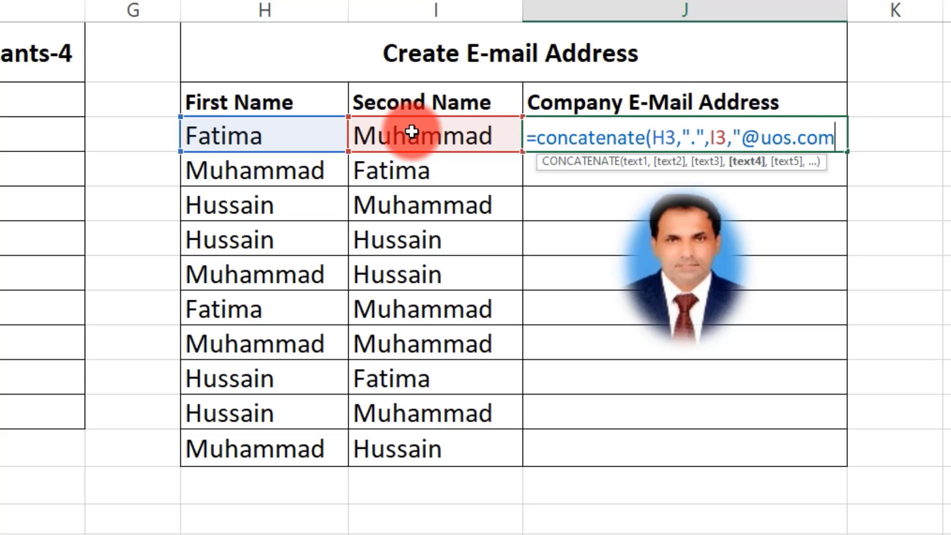
type("\")")
key("Return")
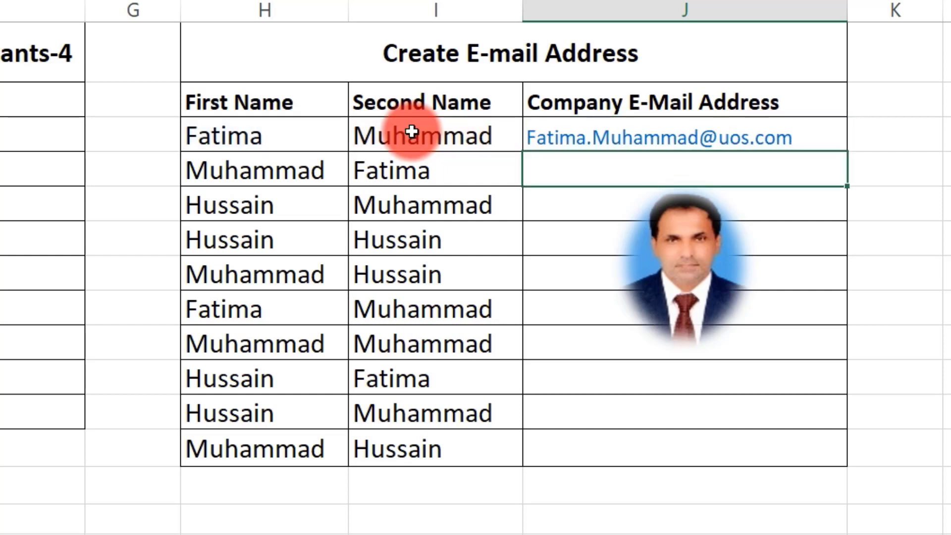
left_click(828, 134)
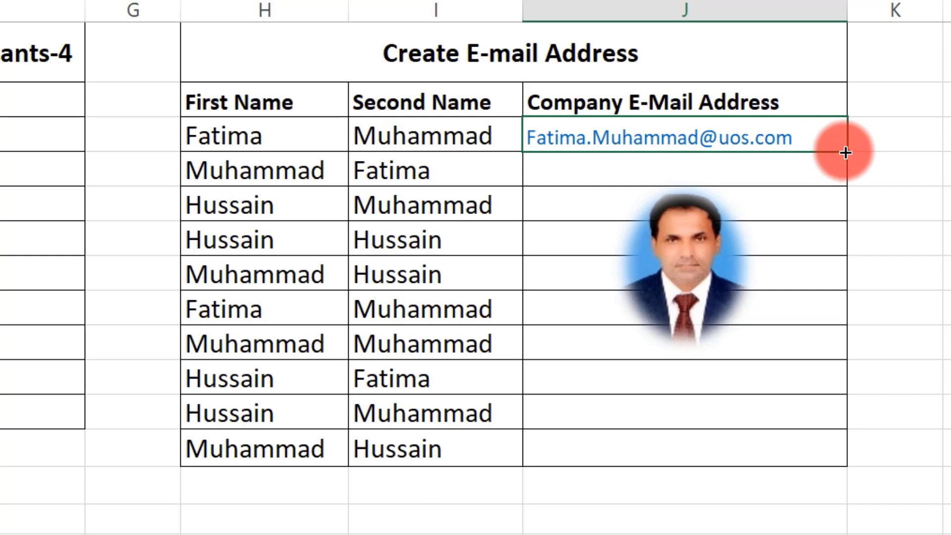
left_click_drag(845, 150, 837, 463)
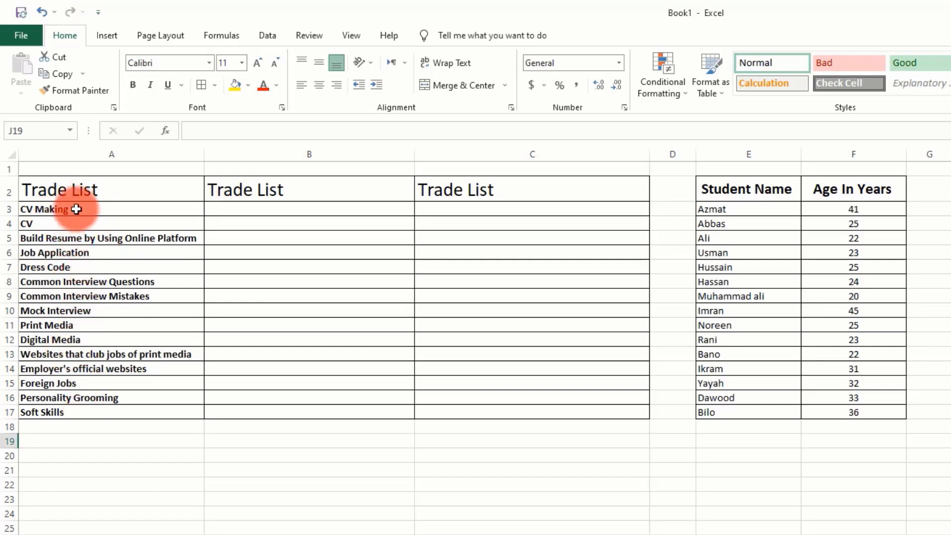
Type example entries 'CV making' in B3 and 'CV' in B4
left_click(240, 206)
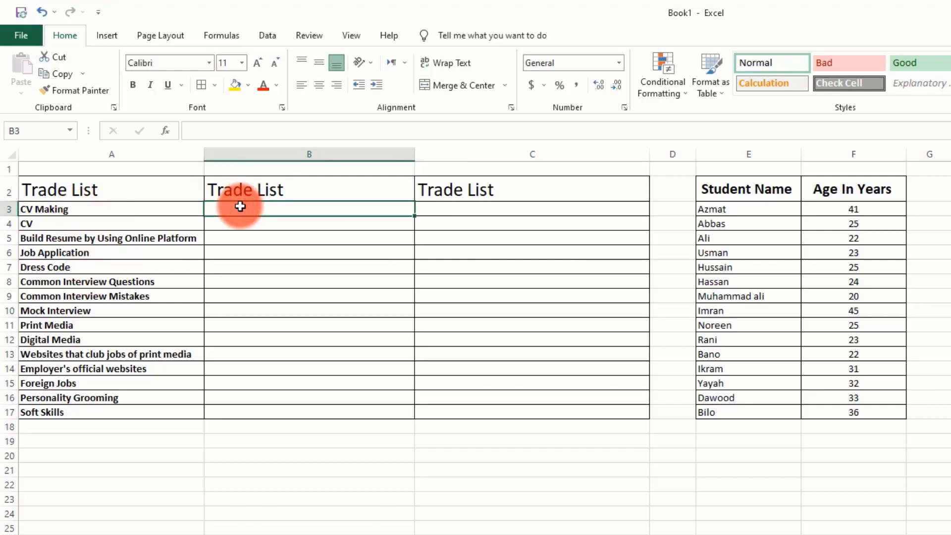
left_click(504, 207)
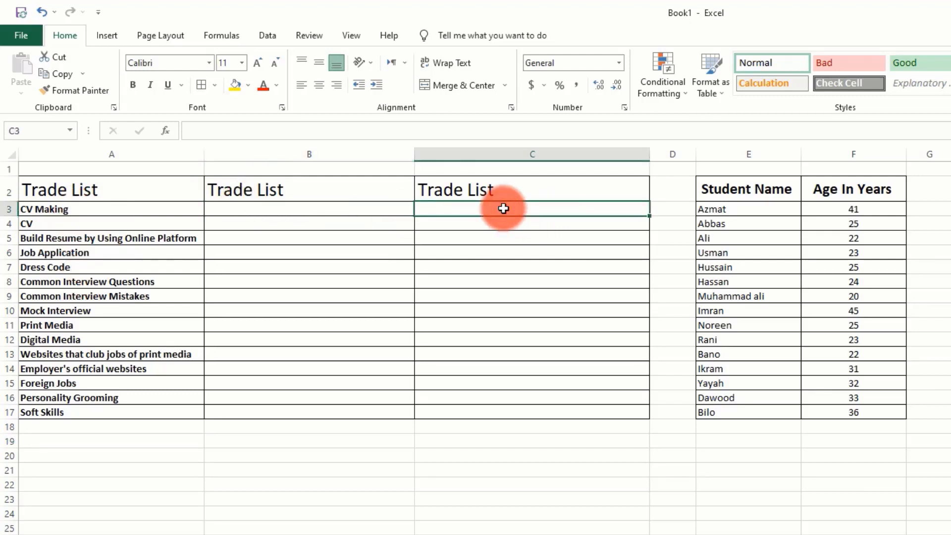
left_click(256, 211)
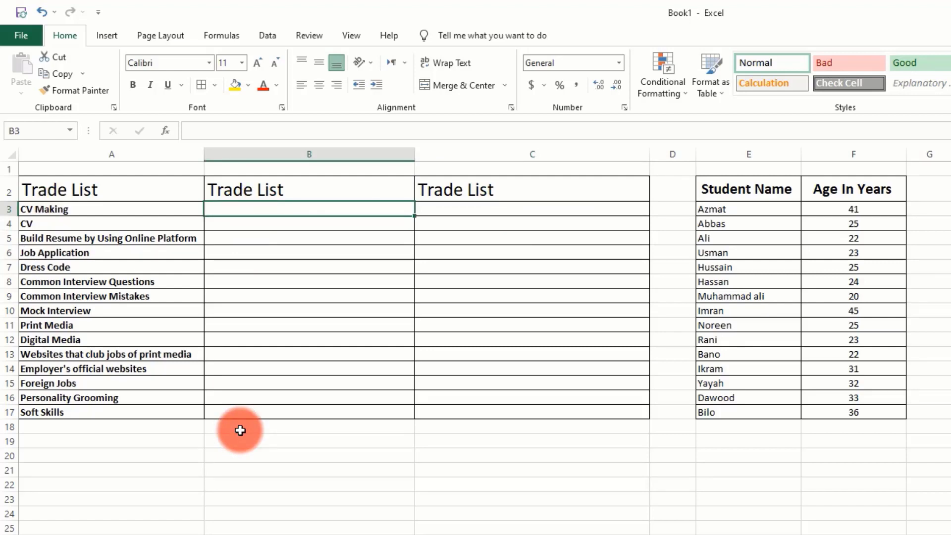
type("C")
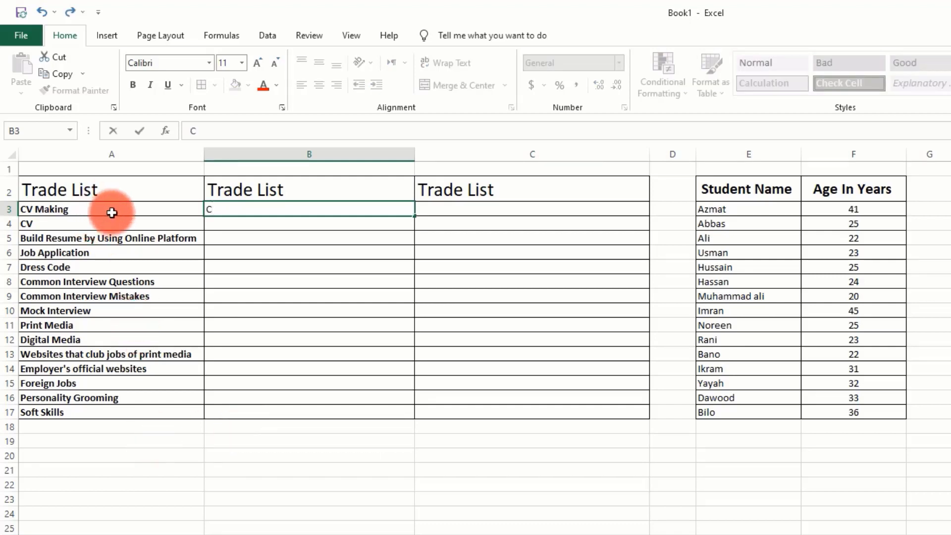
type("V making")
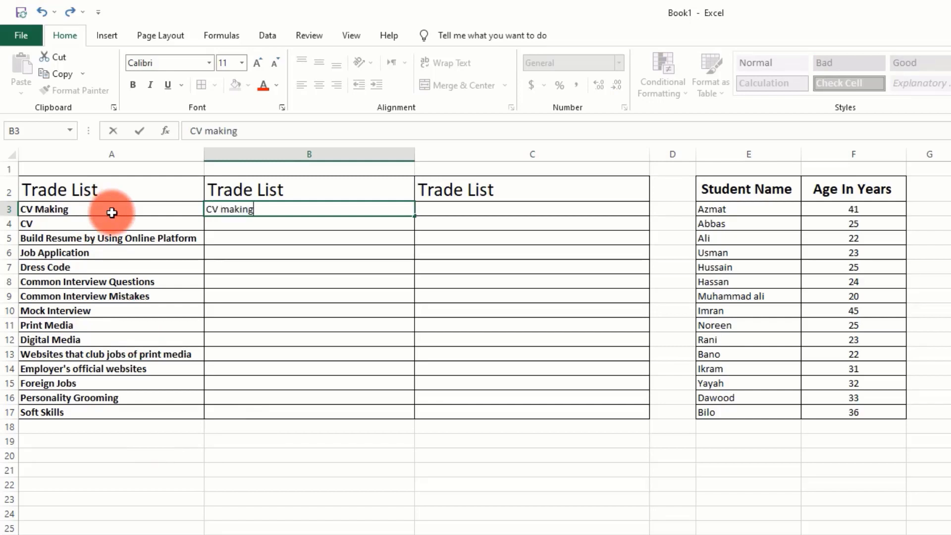
key("Return")
type("CV")
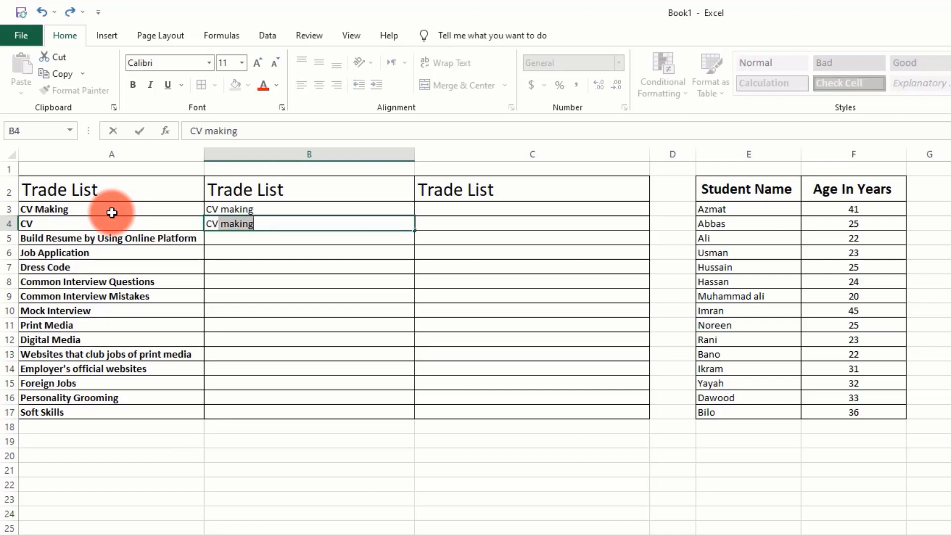
key("Delete")
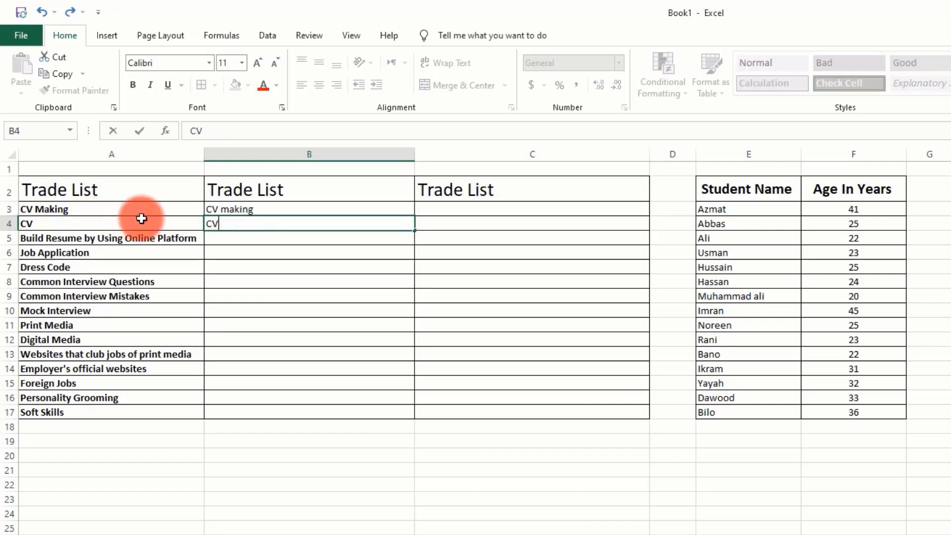
Flash Fill the remaining trades in column B starting from B5
left_click(259, 238)
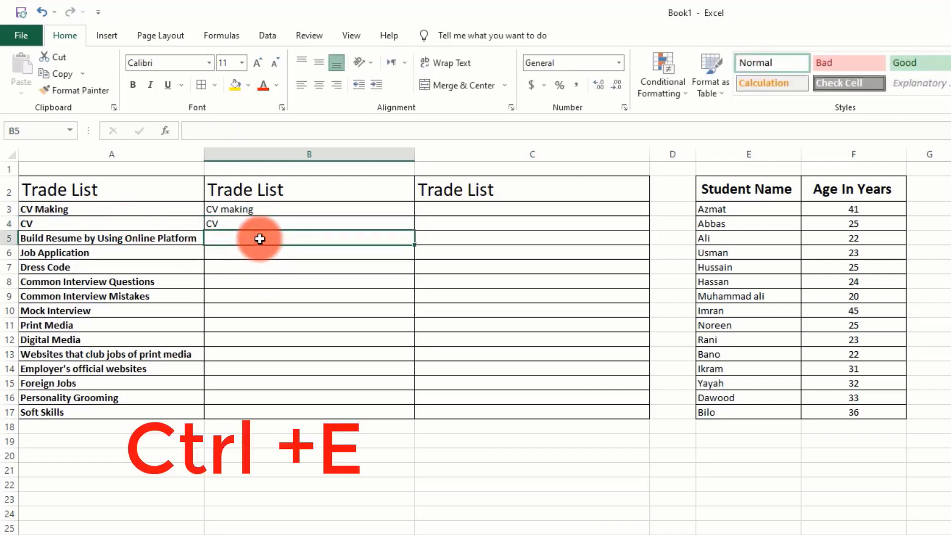
key("ctrl+e")
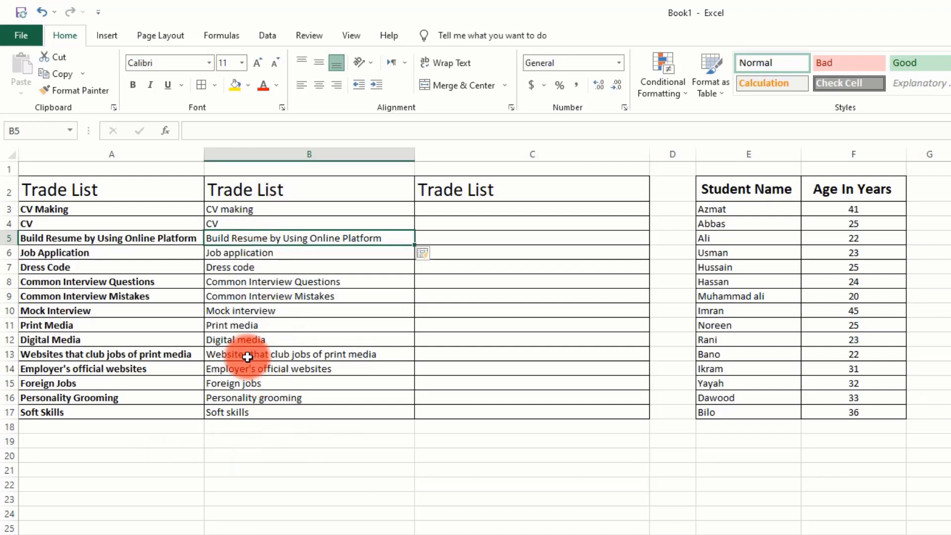
left_click(458, 206)
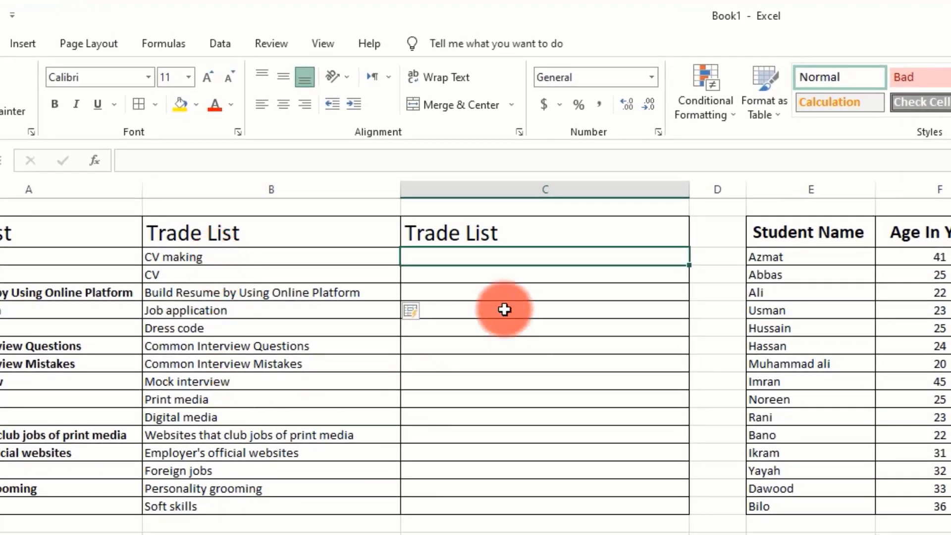
Enter =PROPER(B3) in C3 and copy it down to C17 for title-case trade names
type("=")
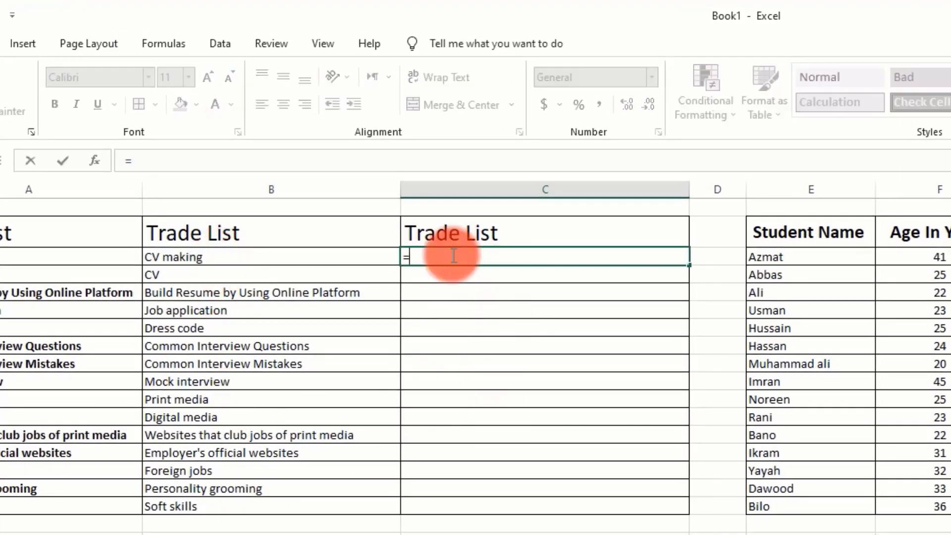
type("PRPPER")
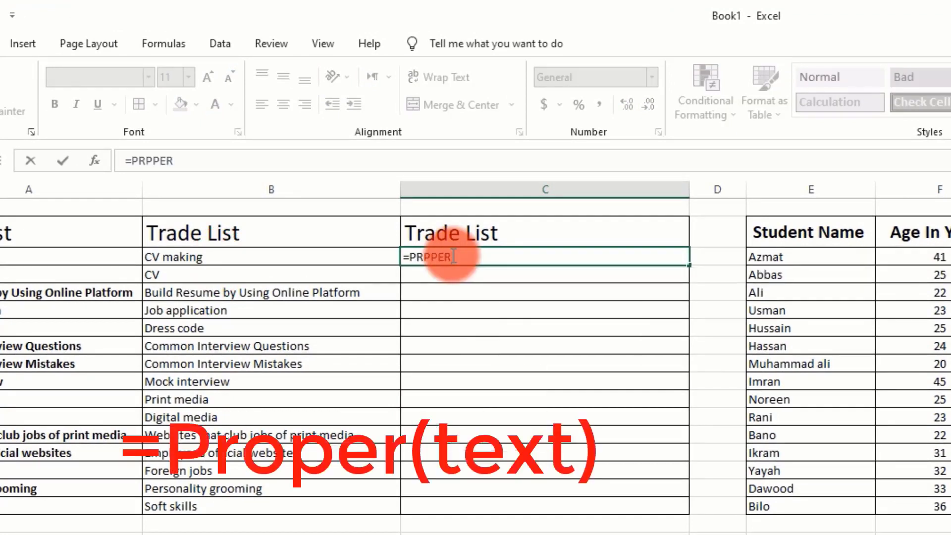
key("BackSpace")
key("BackSpace")
key("BackSpace")
key("BackSpace")
key("BackSpace")
type("roper")
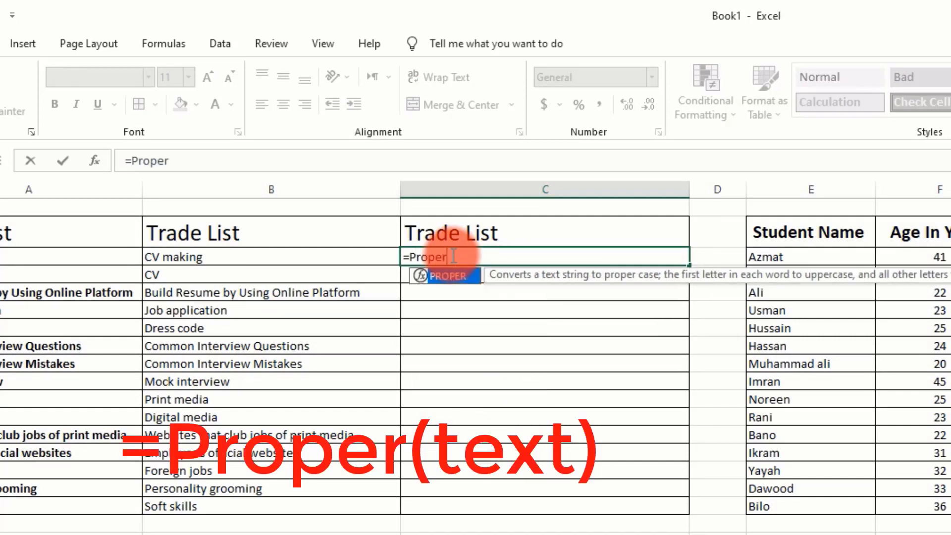
type("(")
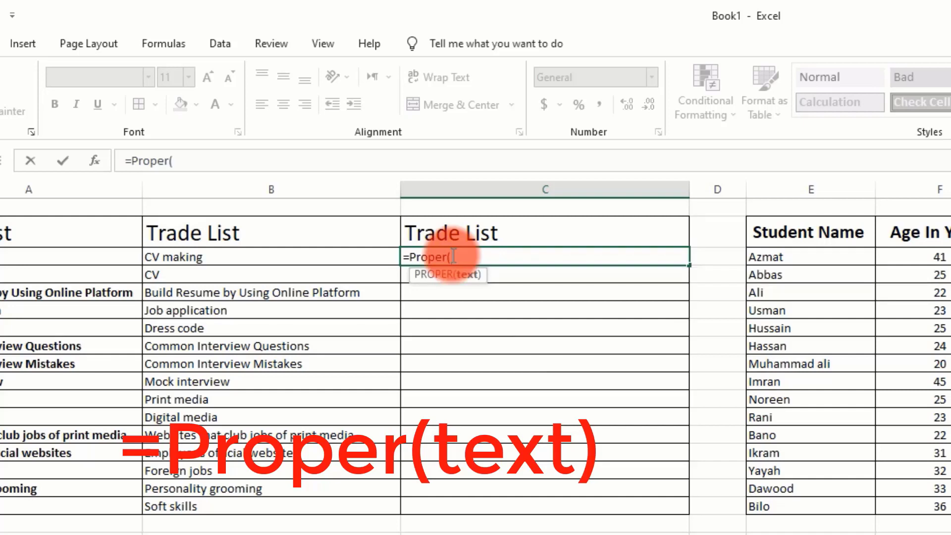
left_click(194, 257)
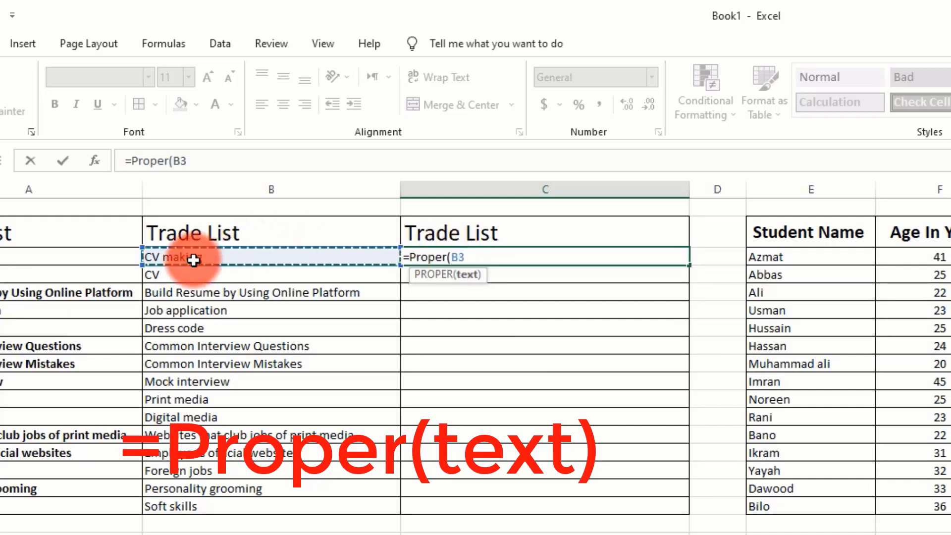
type(")")
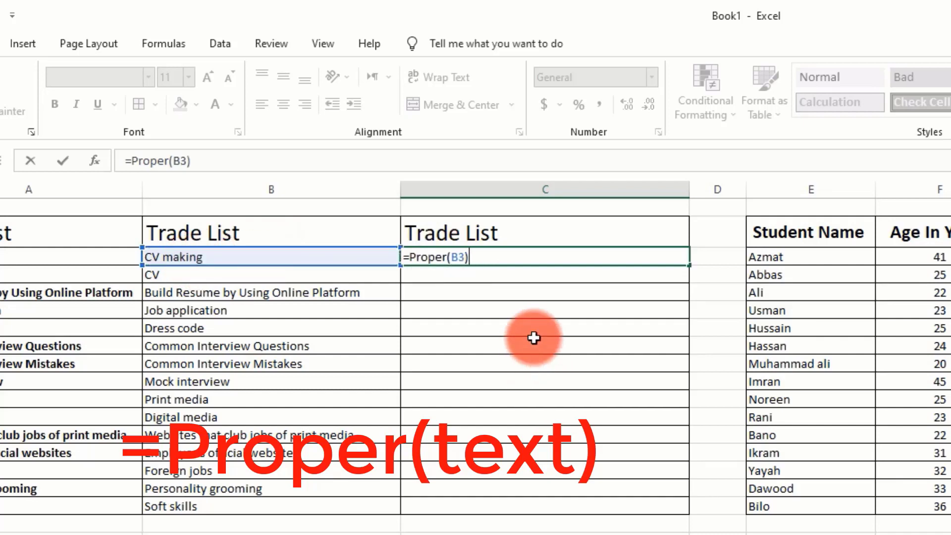
key("Return")
left_click(550, 257)
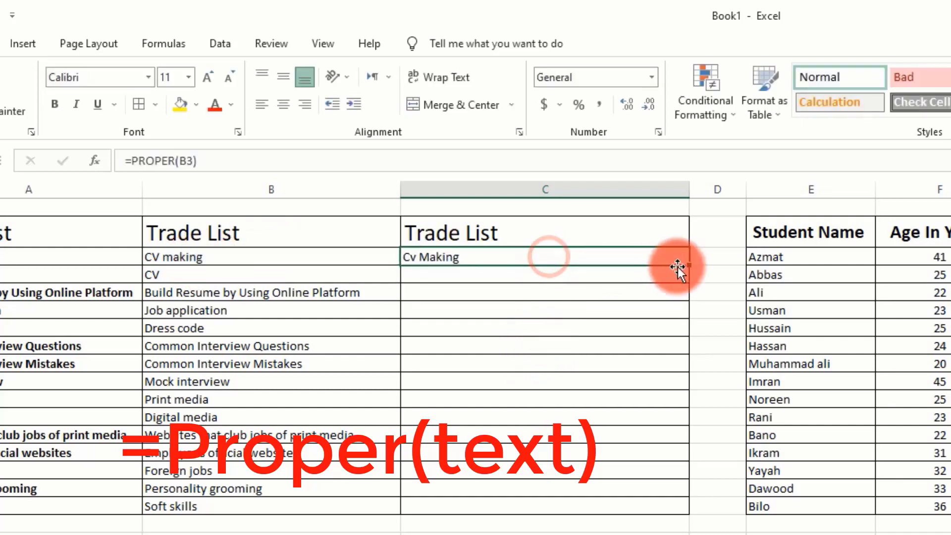
left_click_drag(691, 268, 691, 271)
left_click_drag(686, 436, 690, 508)
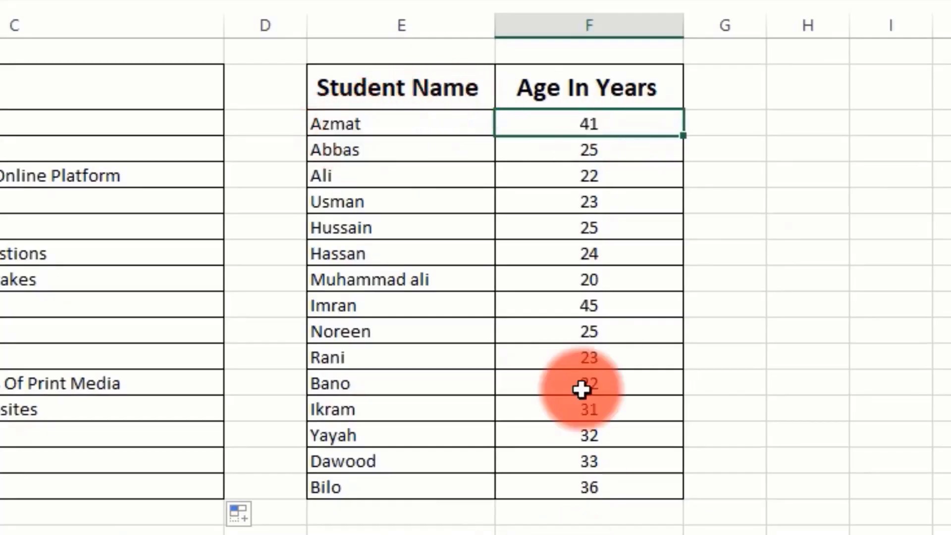
Try adding 'Years' directly in cell F2, then cancel the manual edit
double_click(620, 122)
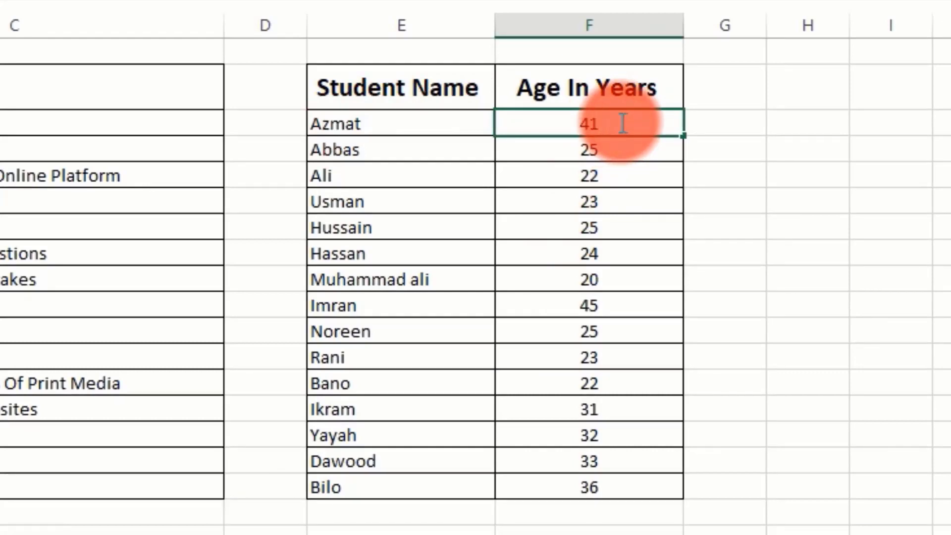
type("Years")
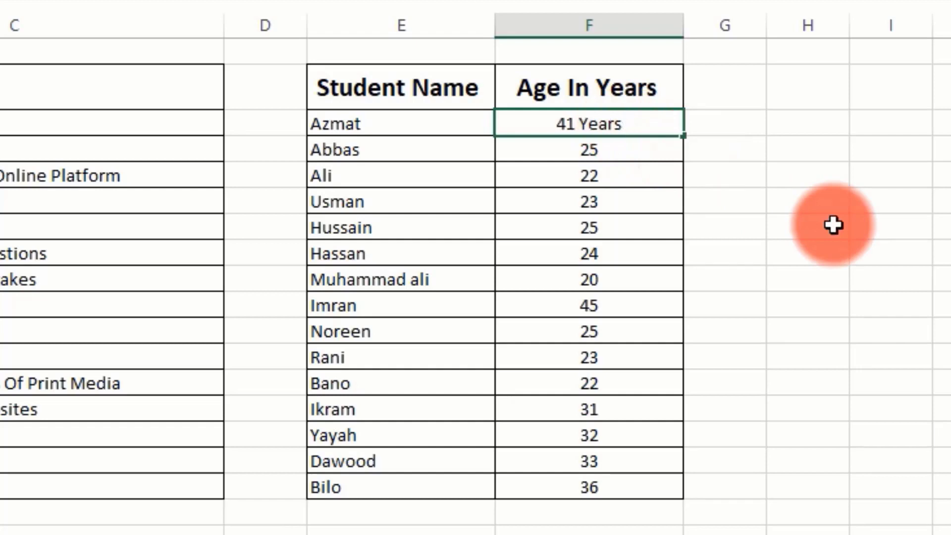
key("BackSpace")
key("BackSpace")
key("BackSpace")
key("BackSpace")
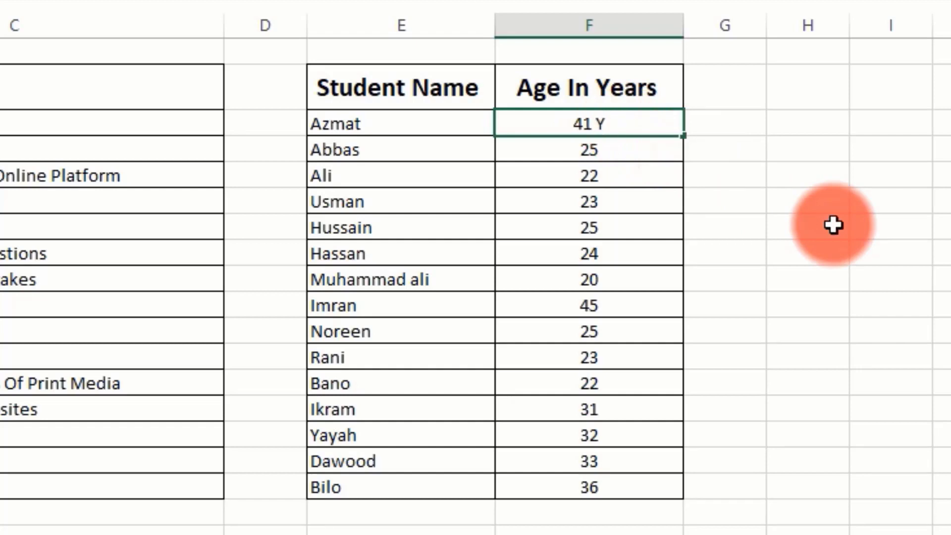
key("Escape")
left_click(833, 225)
Apply the custom number format 0 "Years" to the ages in F2:F16
left_click_drag(601, 131, 593, 497)
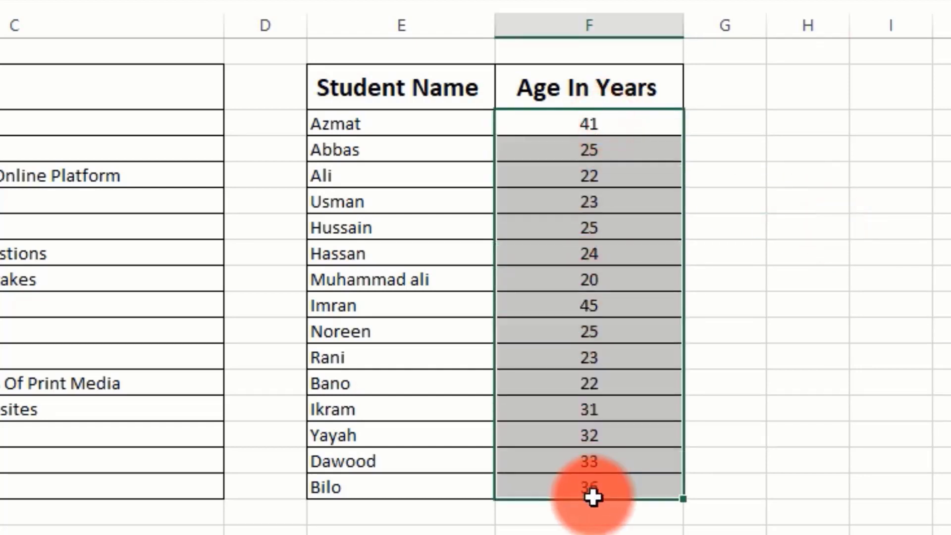
right_click(552, 146)
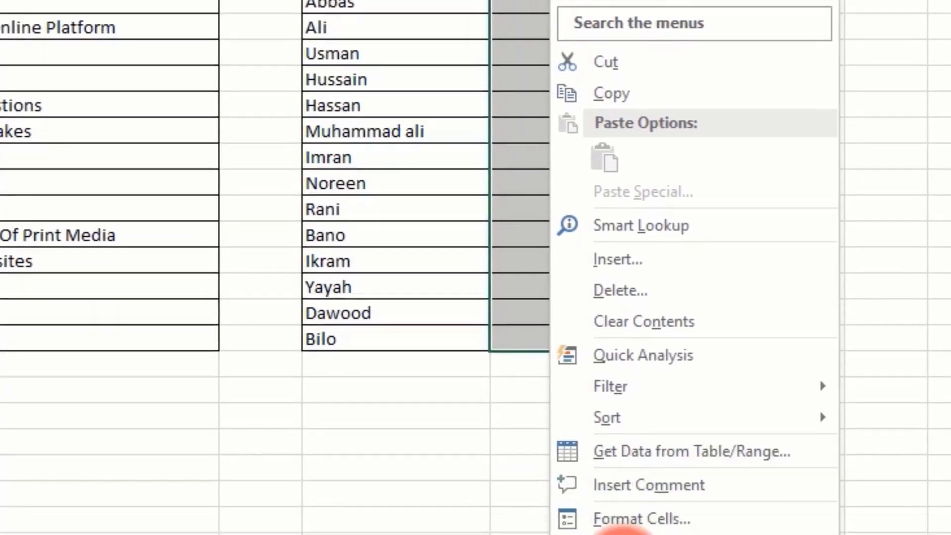
left_click(621, 382)
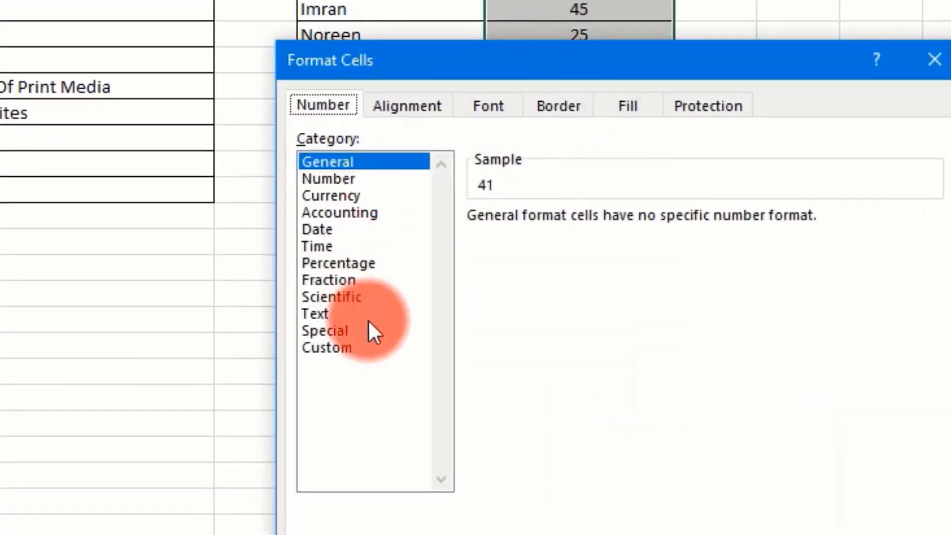
left_click(338, 346)
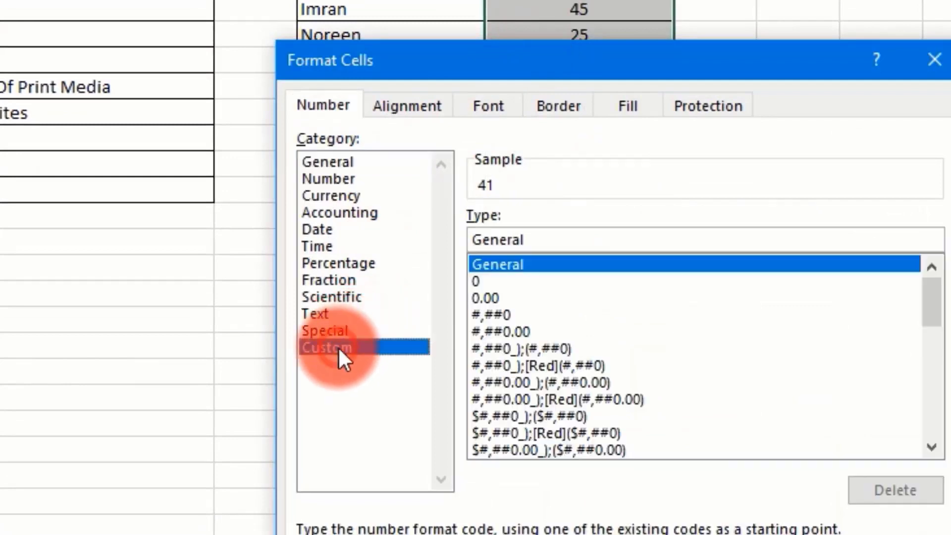
left_click(477, 281)
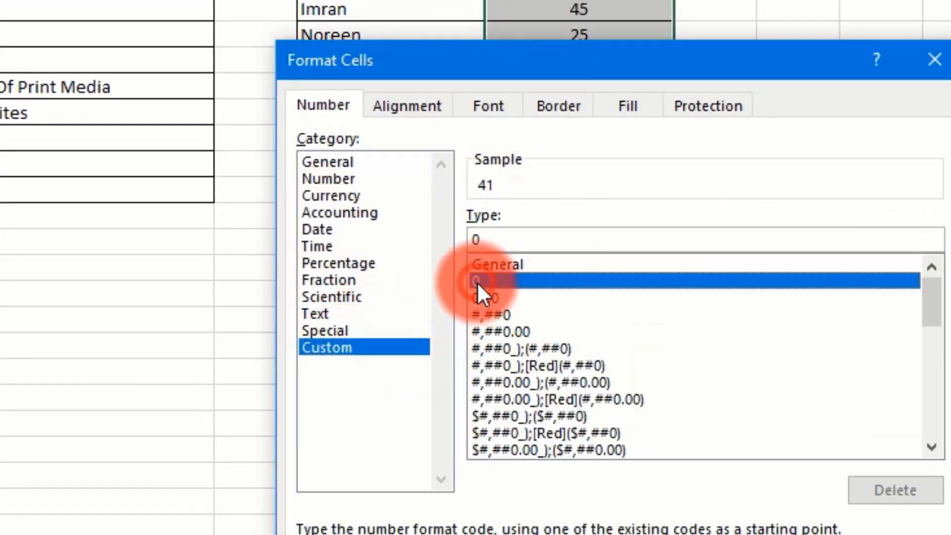
left_click(501, 240)
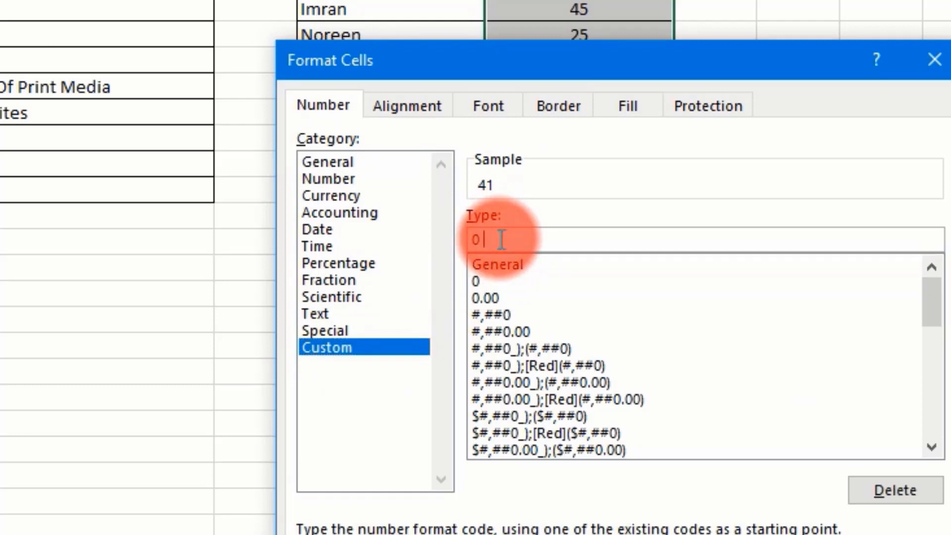
type("\"Years")
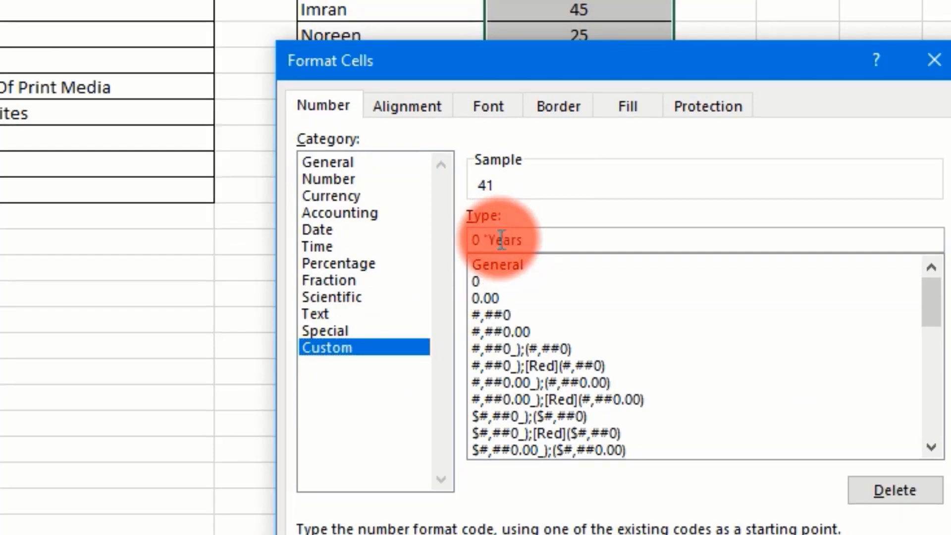
type("\"")
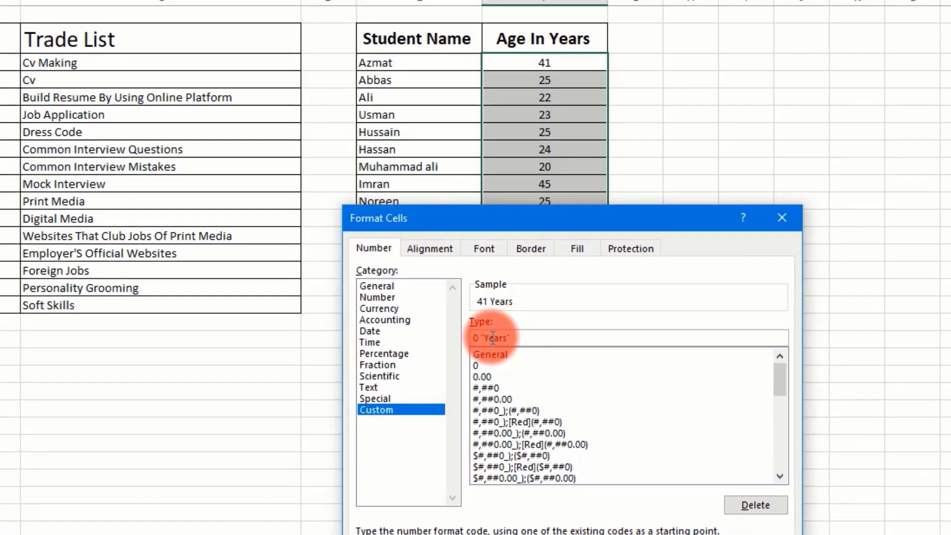
key("Return")
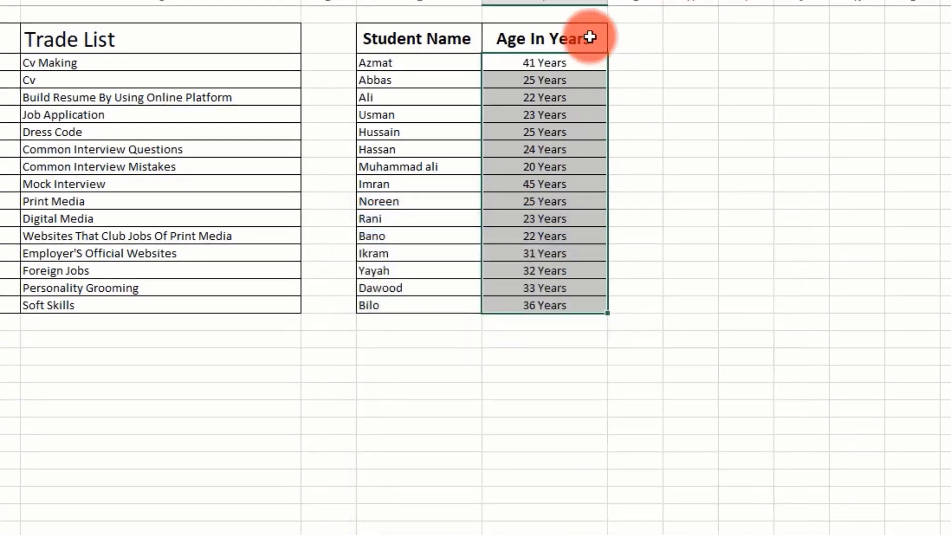